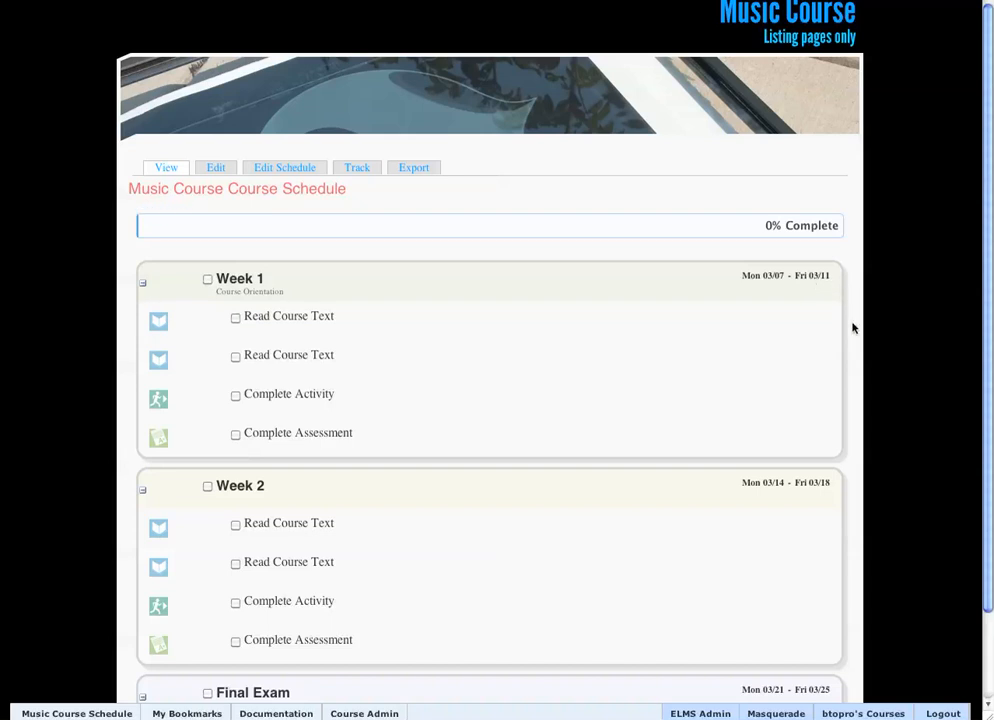
- Examine the Music Course schedule from Week 1 to the Final Exam and the site's course and administration options
{"action": "scroll", "coordinate": [843, 315], "scroll_direction": "down", "scroll_amount": 3}
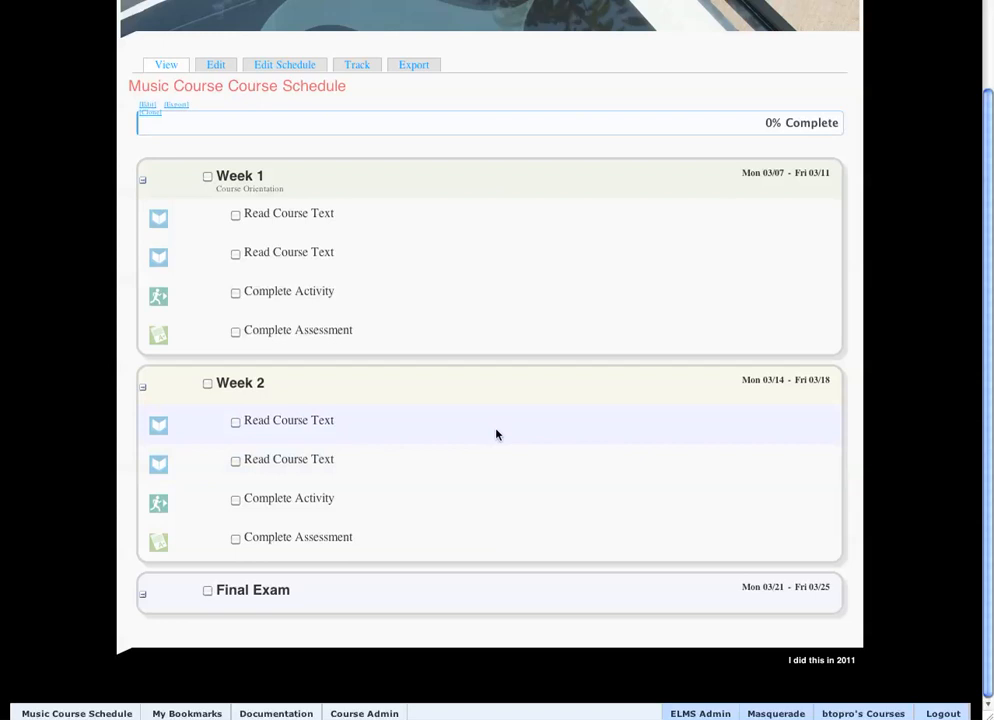
{"action": "scroll", "coordinate": [89, 261], "scroll_direction": "up", "scroll_amount": 2}
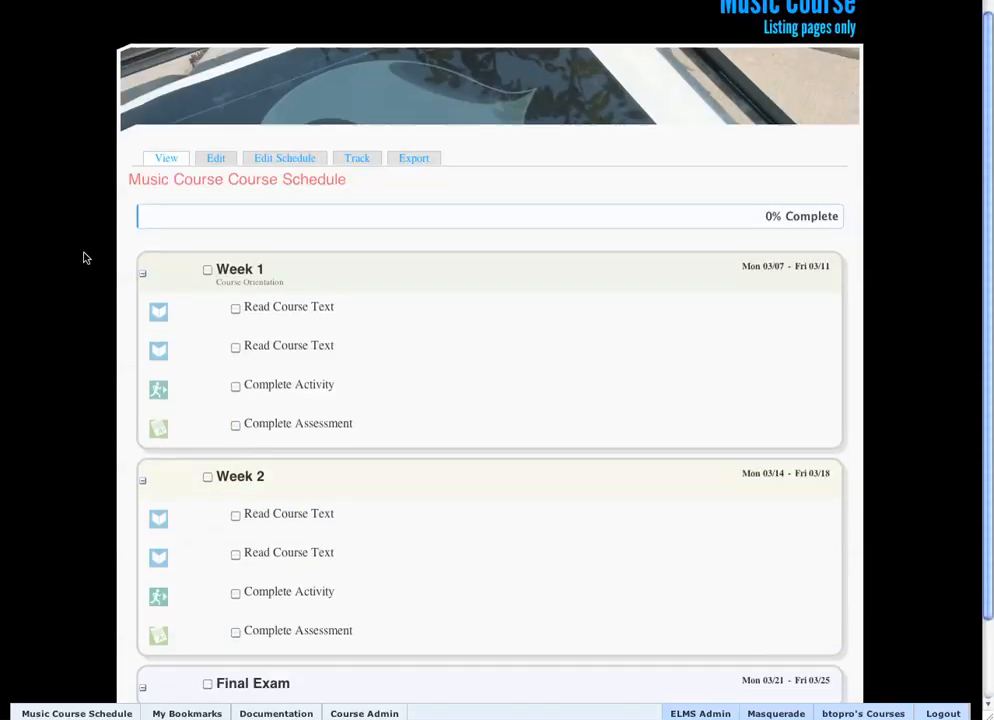
{"action": "scroll", "coordinate": [128, 224], "scroll_direction": "down", "scroll_amount": 1}
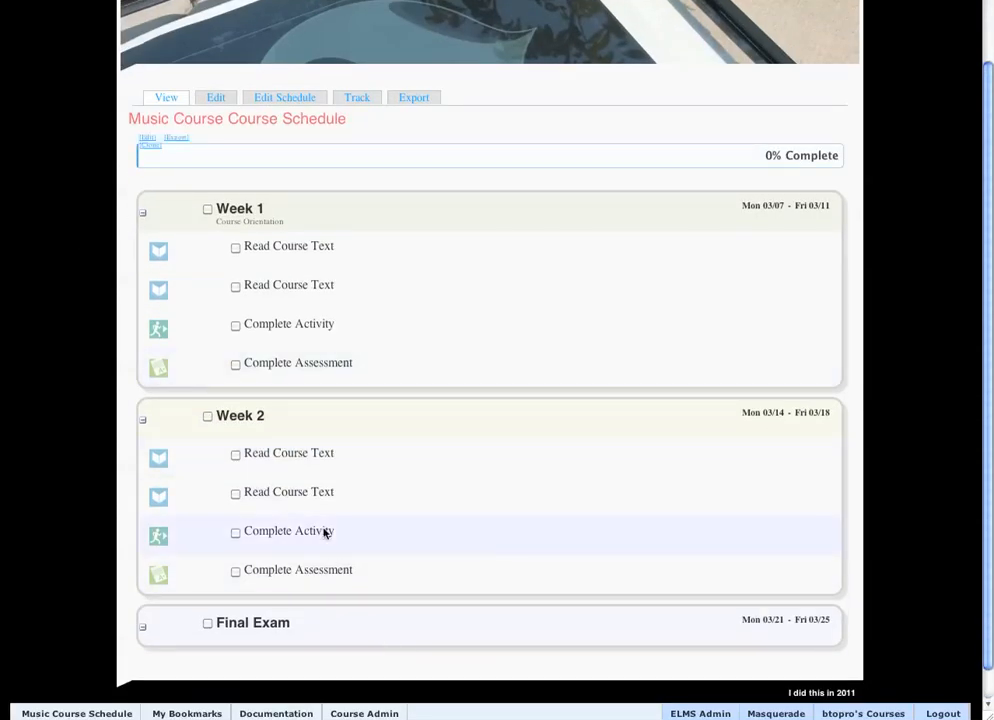
{"action": "scroll", "coordinate": [290, 500], "scroll_direction": "up", "scroll_amount": 1}
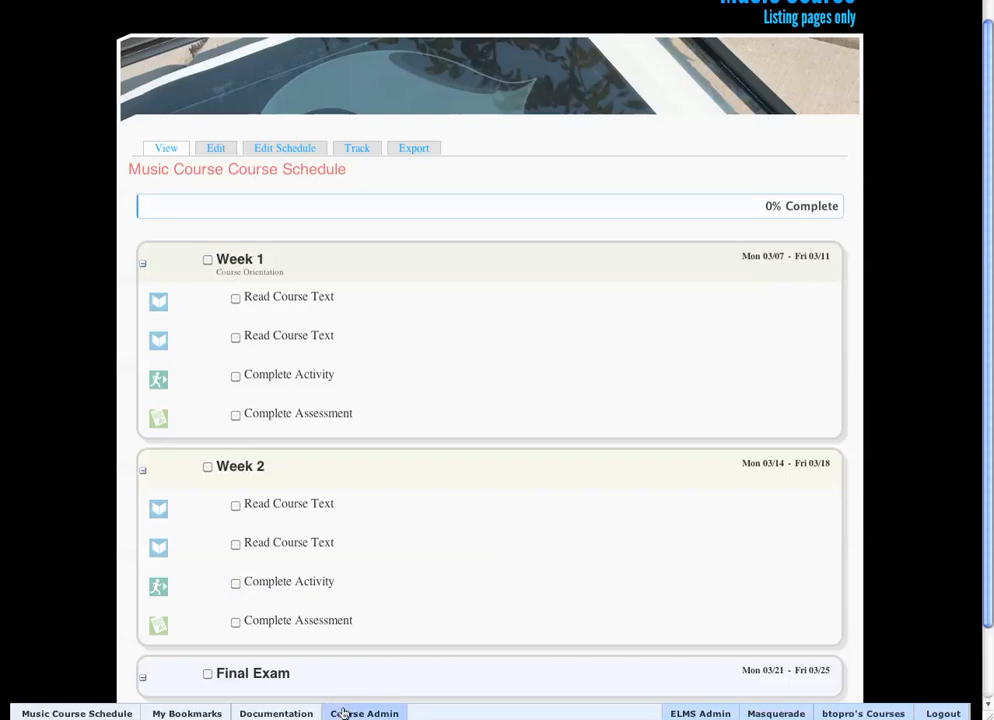
{"action": "left_click", "coordinate": [344, 712]}
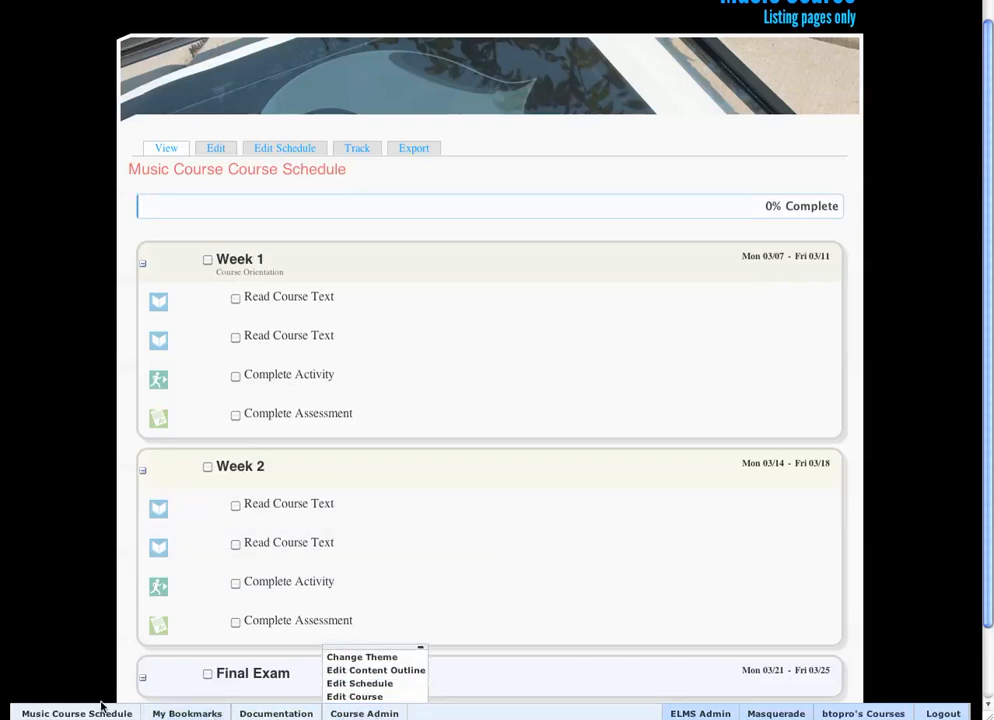
{"action": "left_click", "coordinate": [52, 714]}
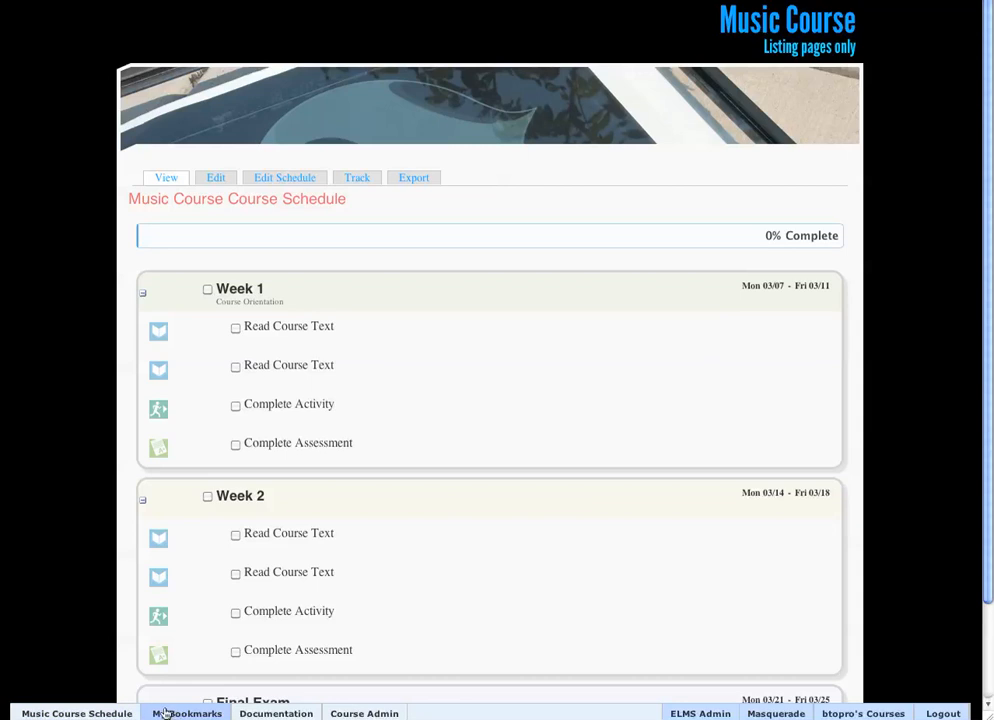
{"action": "left_click", "coordinate": [274, 714]}
{"action": "left_click", "coordinate": [279, 715]}
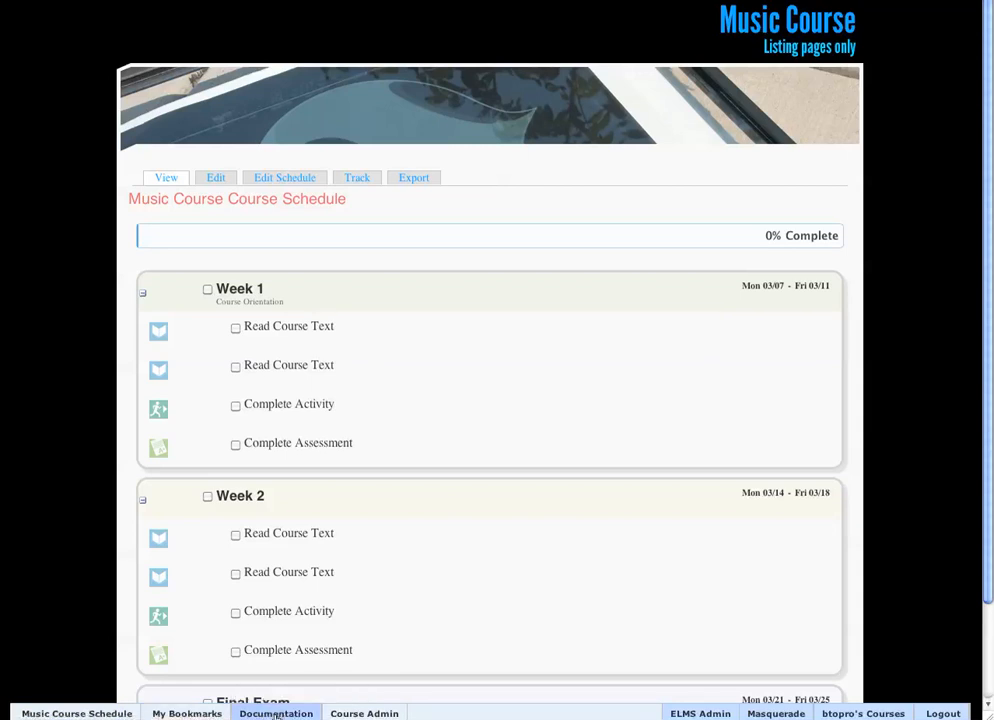
{"action": "left_click", "coordinate": [352, 714]}
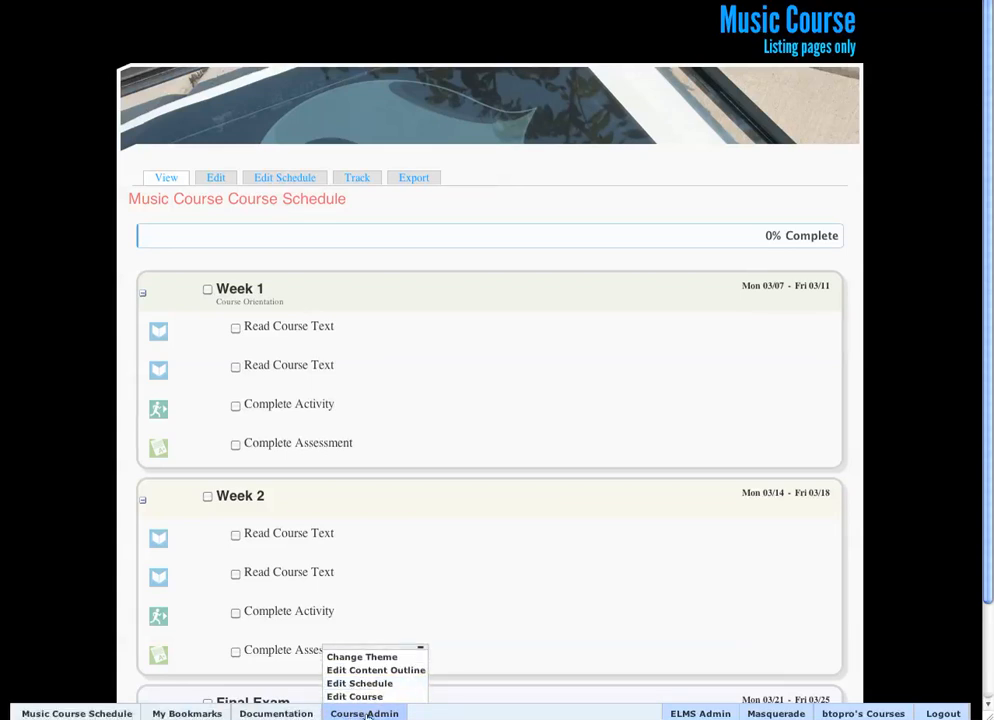
{"action": "left_click", "coordinate": [709, 714]}
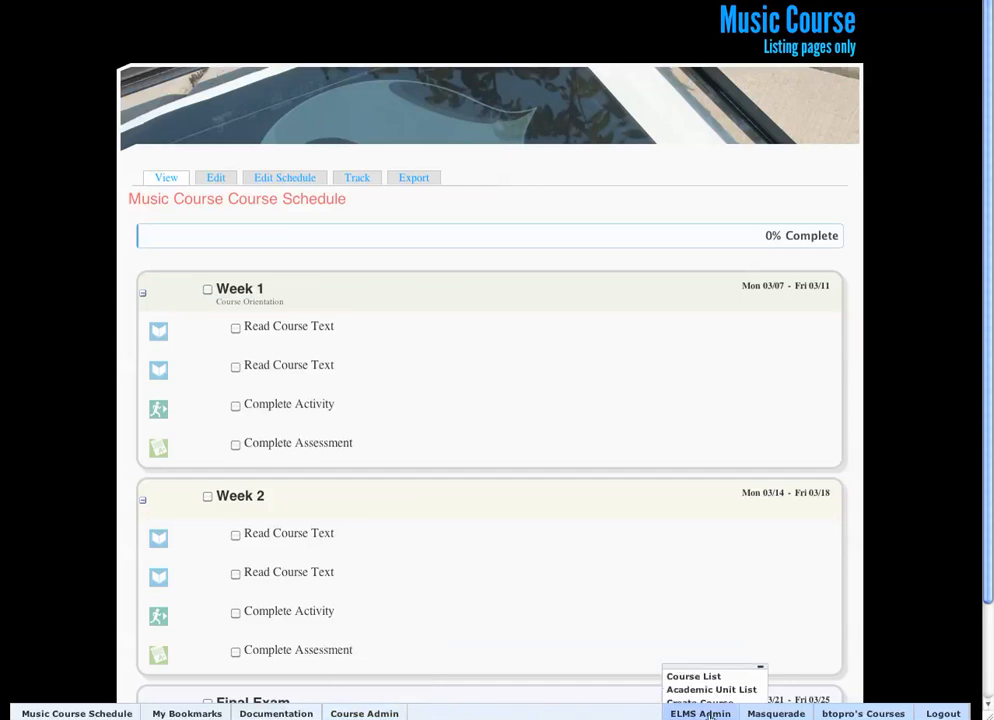
{"action": "left_click", "coordinate": [706, 714]}
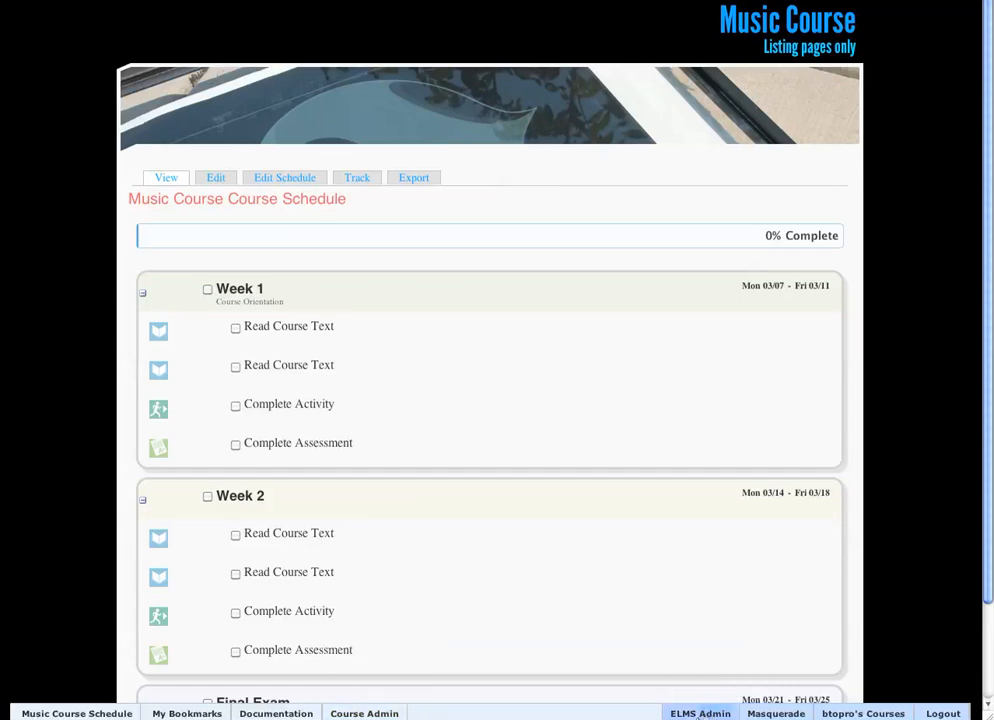
{"action": "left_click", "coordinate": [772, 714]}
{"action": "left_click", "coordinate": [771, 715]}
- Start editing the course's content outline and dismiss the error notice over the new page form
{"action": "left_click", "coordinate": [364, 714]}
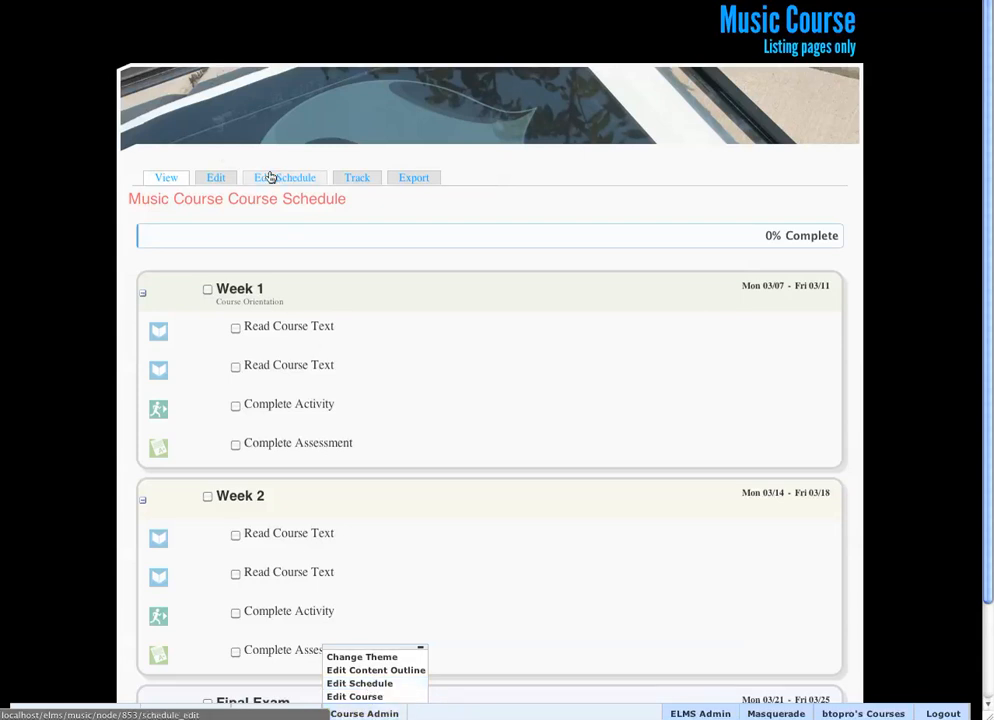
{"action": "left_click", "coordinate": [357, 678]}
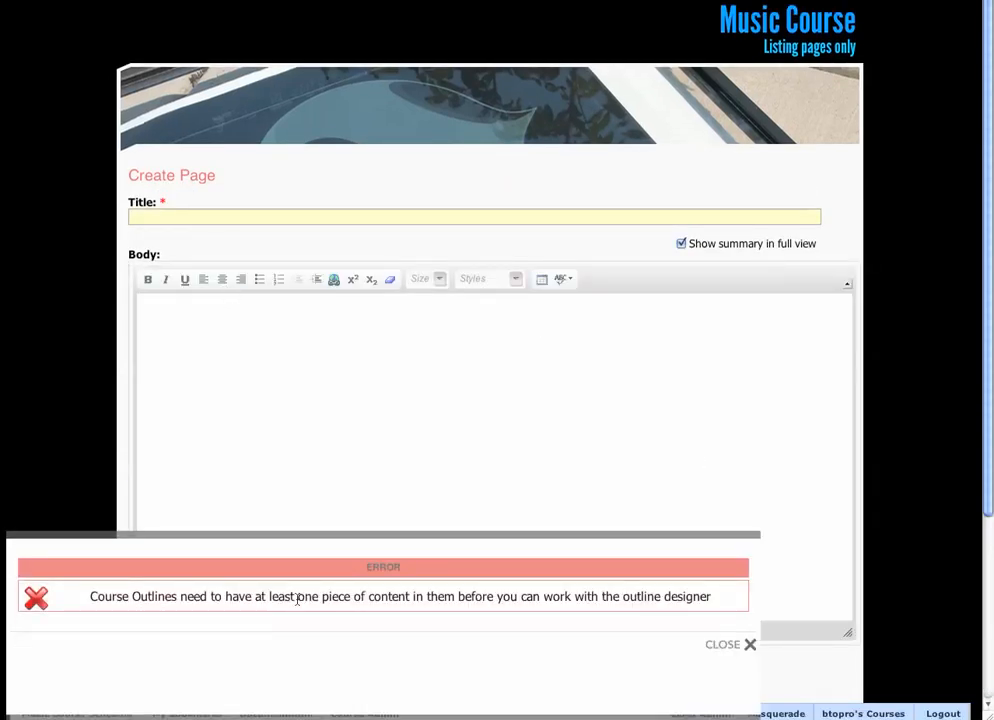
{"action": "left_click", "coordinate": [750, 644]}
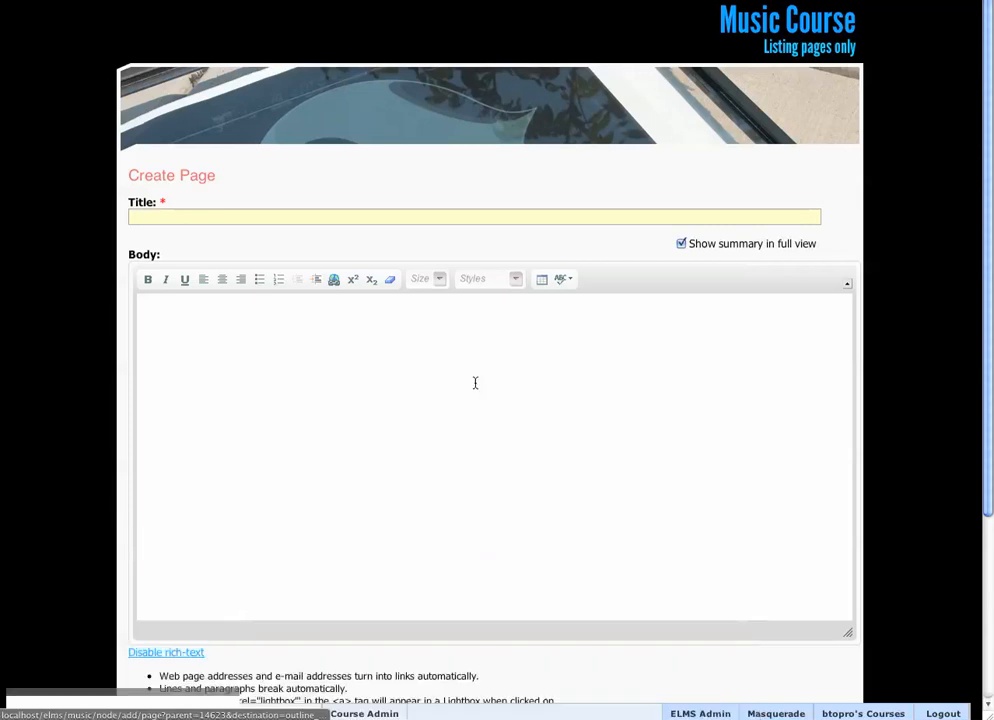
- Create and save a page titled "Lesson" with the body "My new lesson page", and dismiss the status notice
{"action": "left_click", "coordinate": [229, 217]}
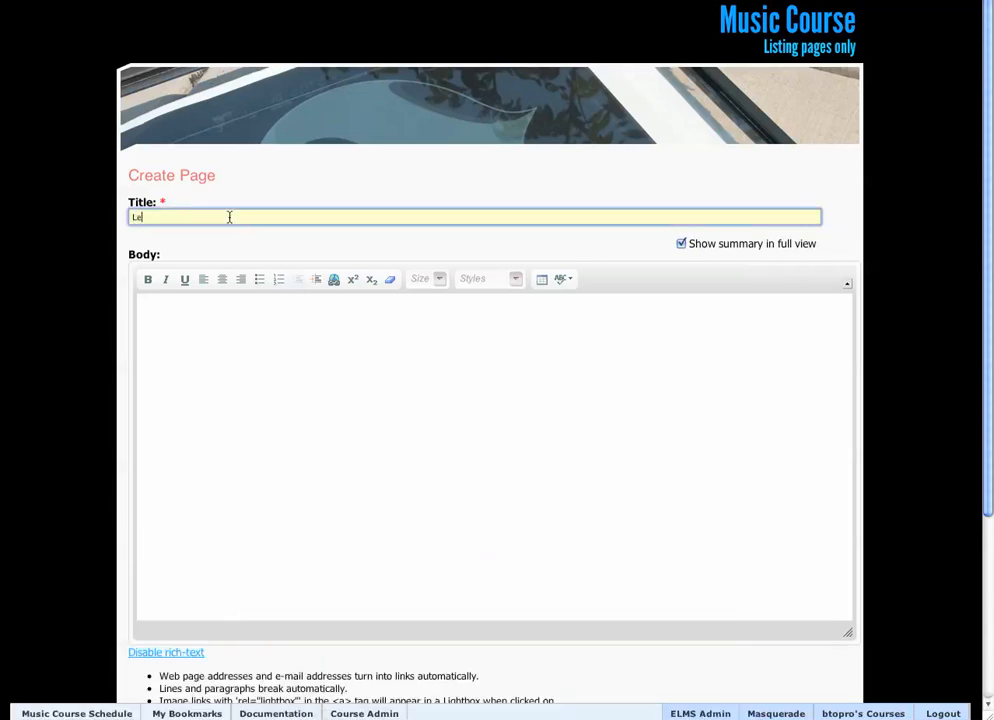
{"action": "left_click", "coordinate": [342, 418]}
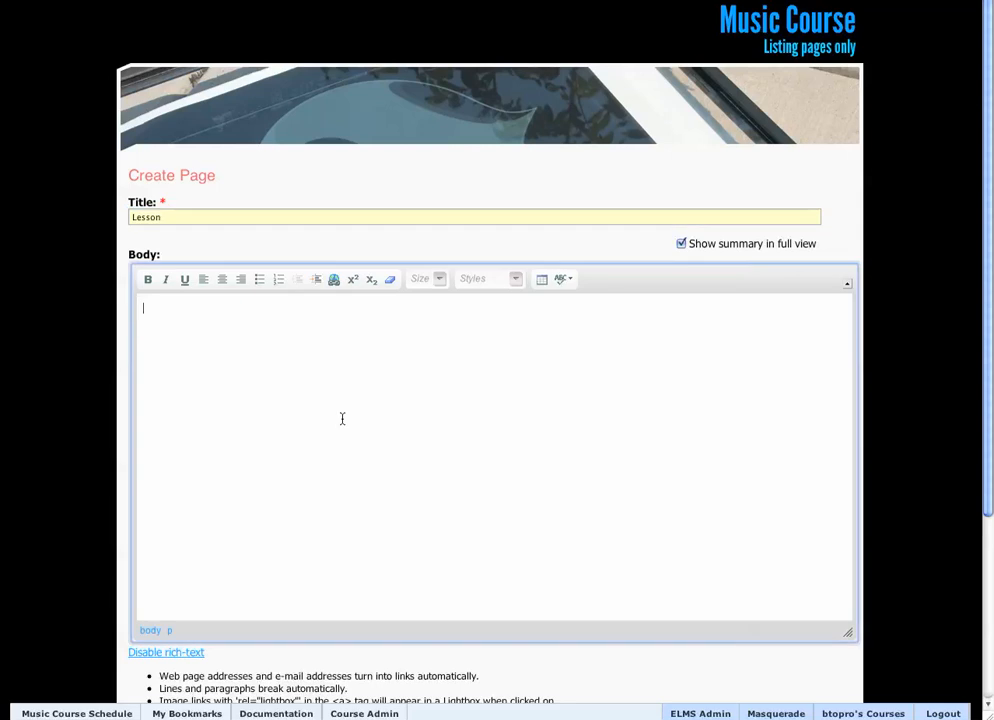
{"action": "type", "text": "My new lesson page"}
{"action": "scroll", "coordinate": [180, 448], "scroll_direction": "down", "scroll_amount": 5}
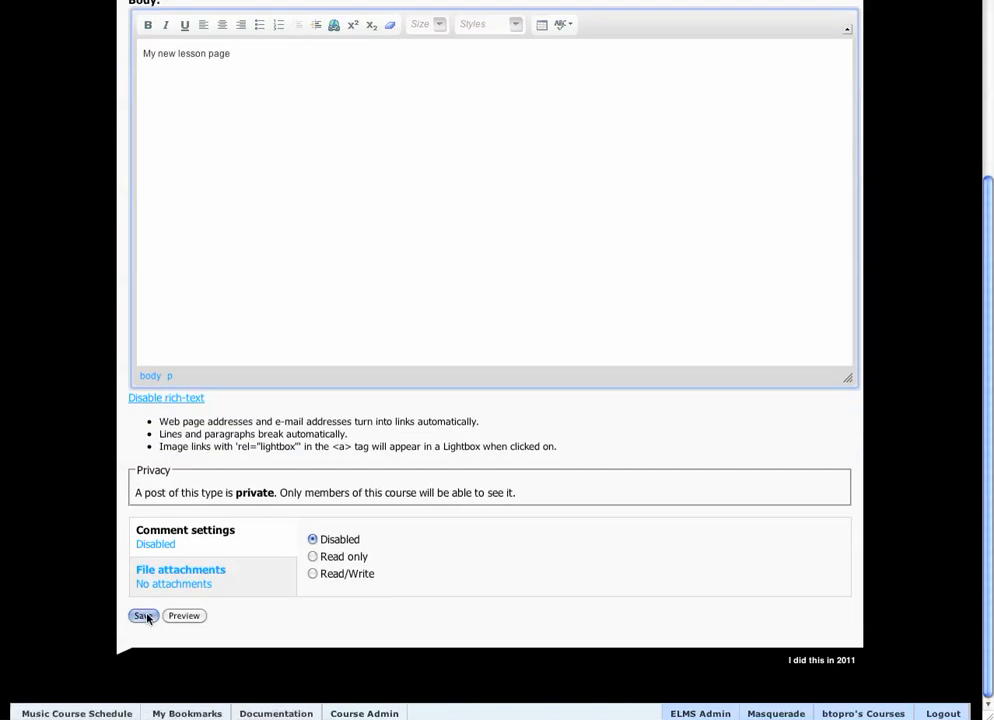
{"action": "left_click", "coordinate": [144, 616]}
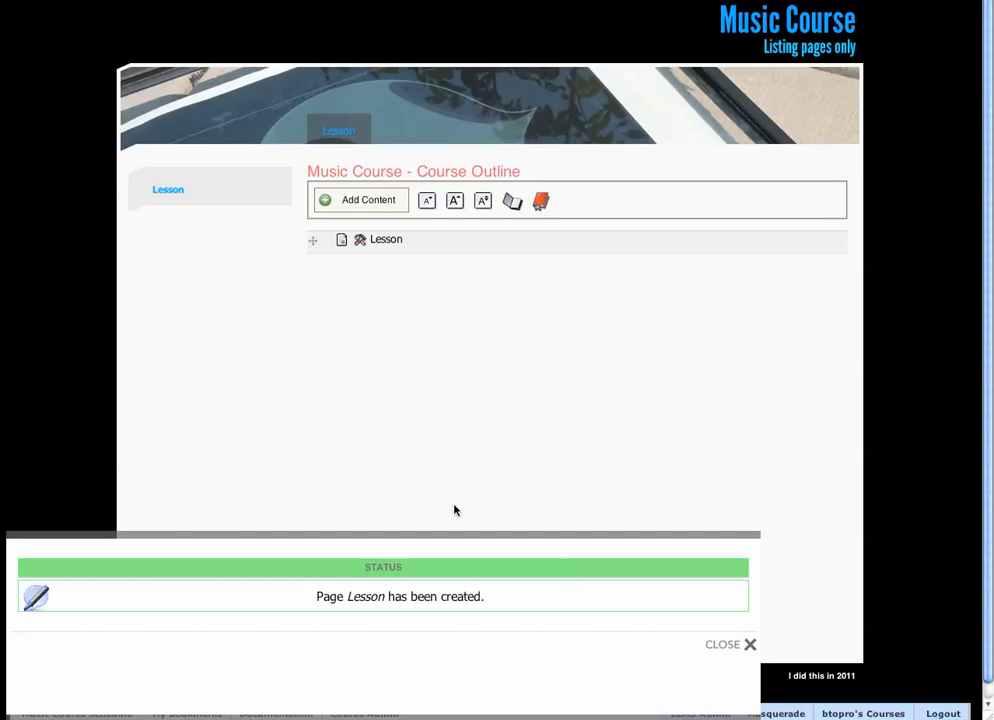
{"action": "left_click", "coordinate": [721, 646]}
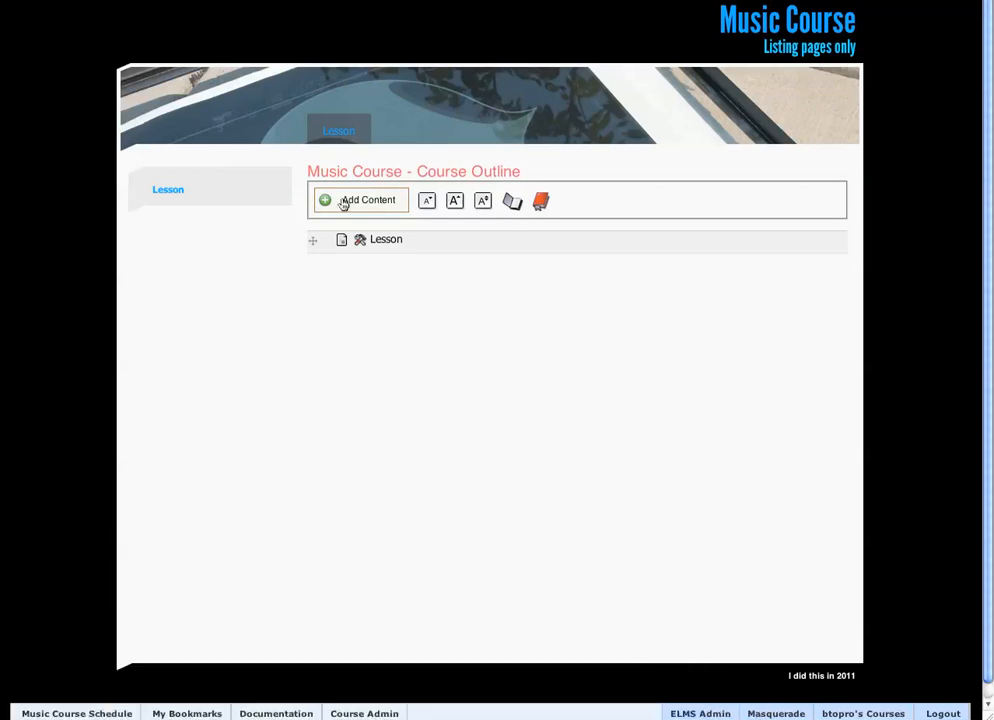
- Add a child page titled "cool" beneath Lesson in the course outline
{"action": "left_click", "coordinate": [359, 244]}
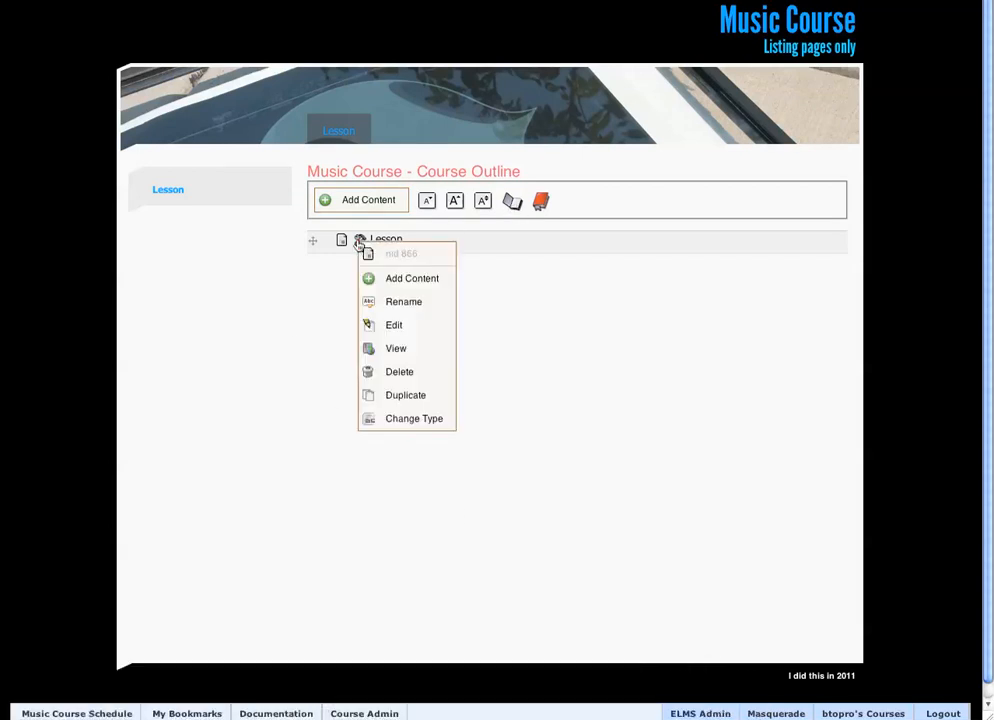
{"action": "left_click", "coordinate": [432, 284]}
{"action": "type", "text": "asd"}
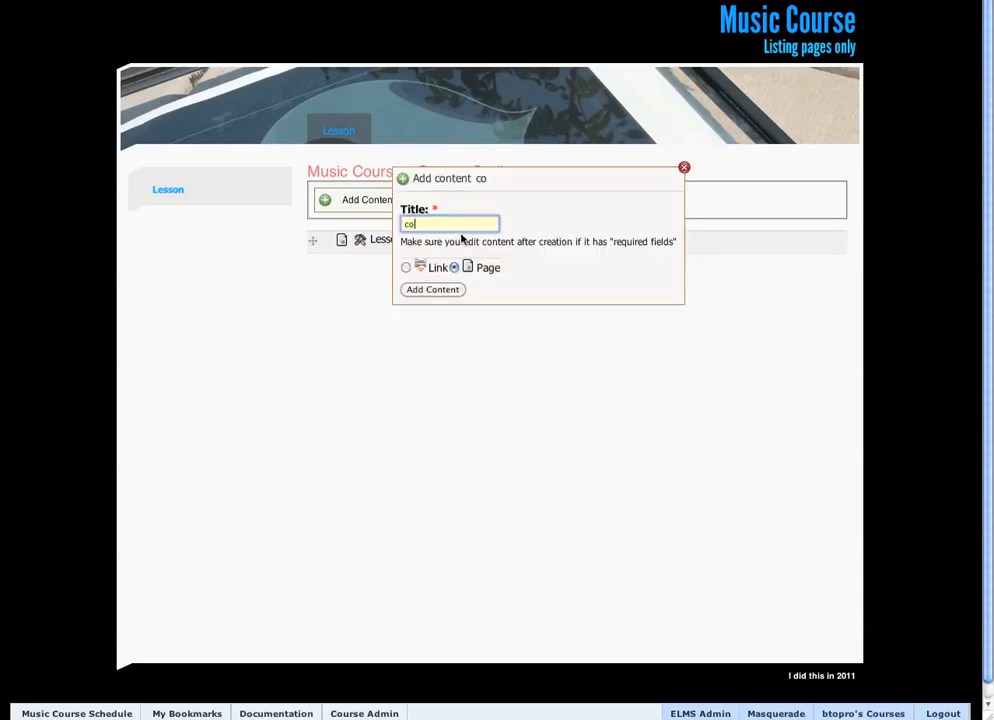
{"action": "key", "text": "Return"}
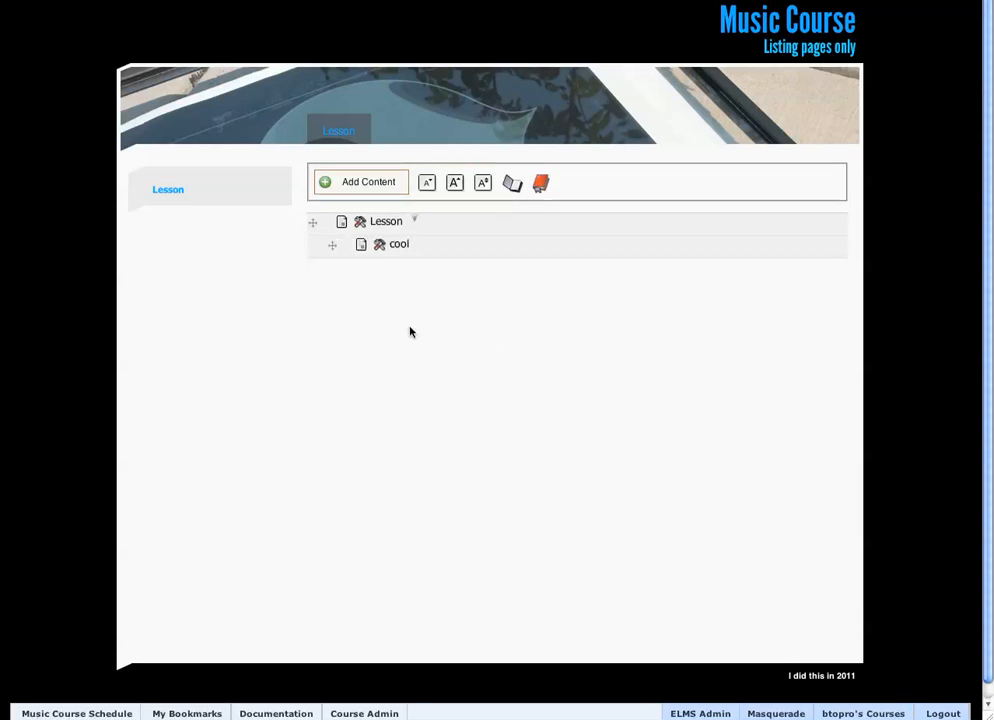
- Add a top-level page titled "Root based content" to the outline and move Lesson with its child above it
{"action": "left_click", "coordinate": [327, 183]}
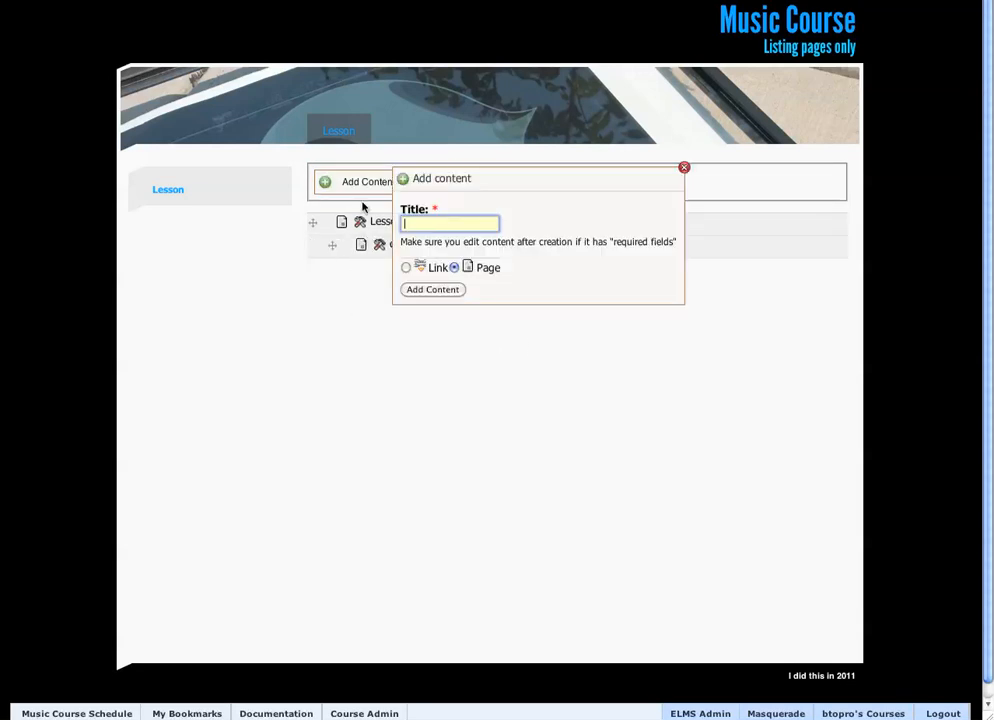
{"action": "type", "text": "Root based content"}
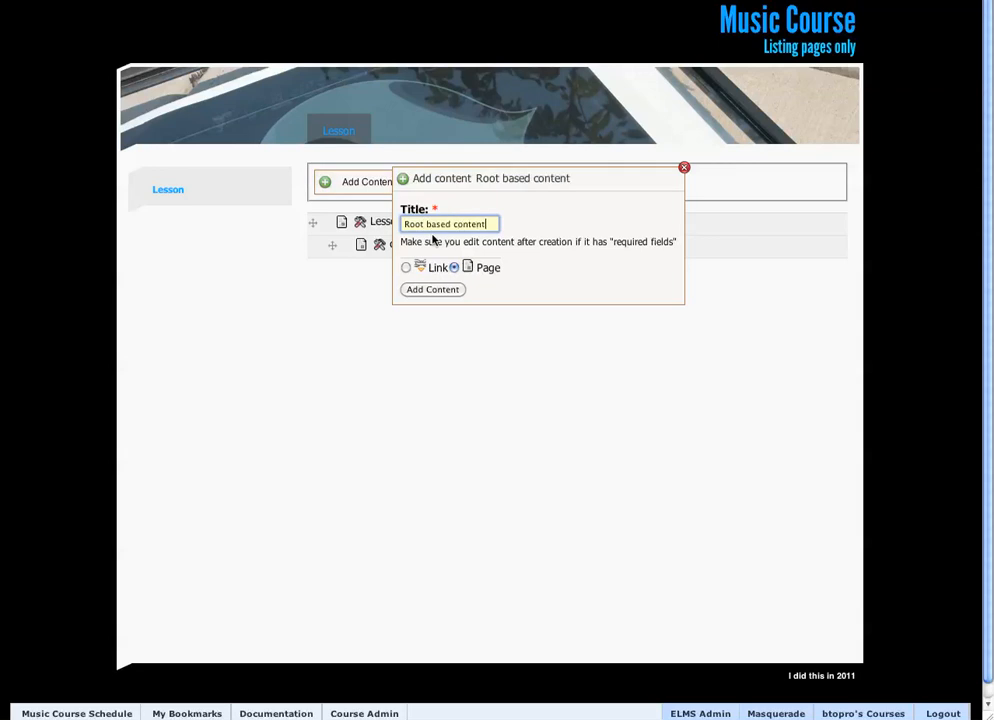
{"action": "key", "text": "Return"}
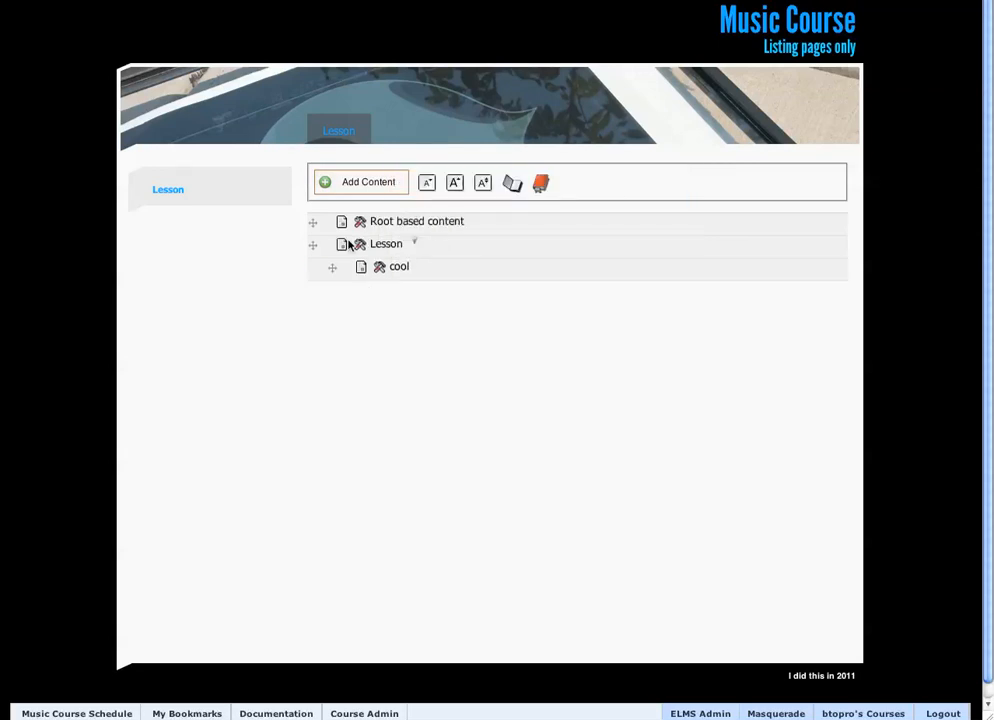
{"action": "left_click_drag", "start_coordinate": [313, 247], "coordinate": [311, 221]}
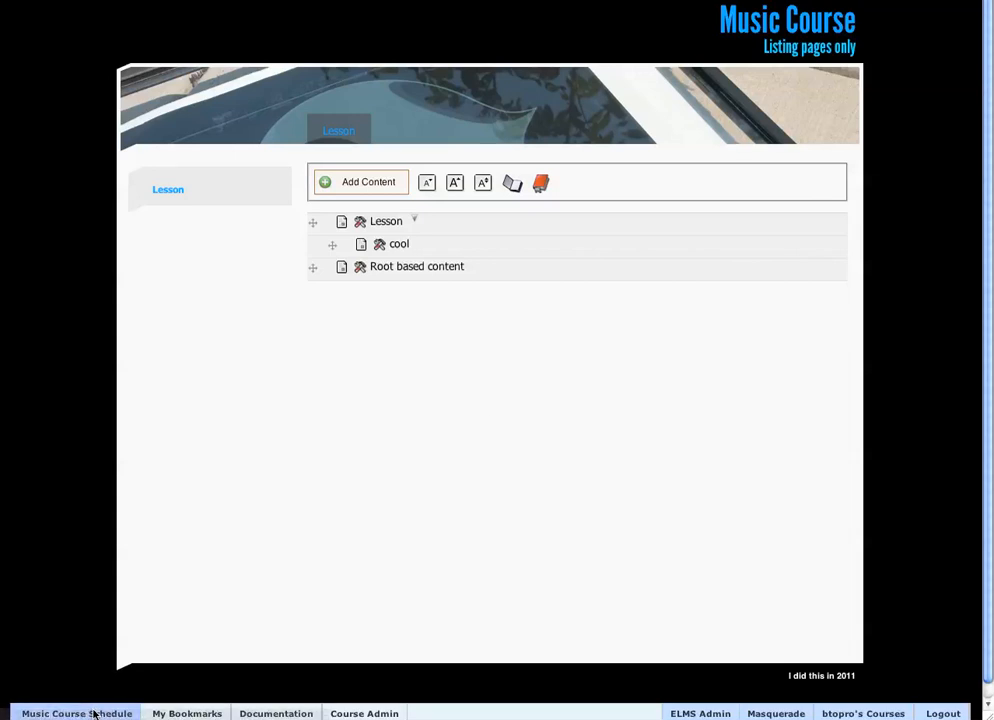
- Return to the Music Course schedule, open the course's theme settings and dismiss the status notice
{"action": "left_click", "coordinate": [37, 704]}
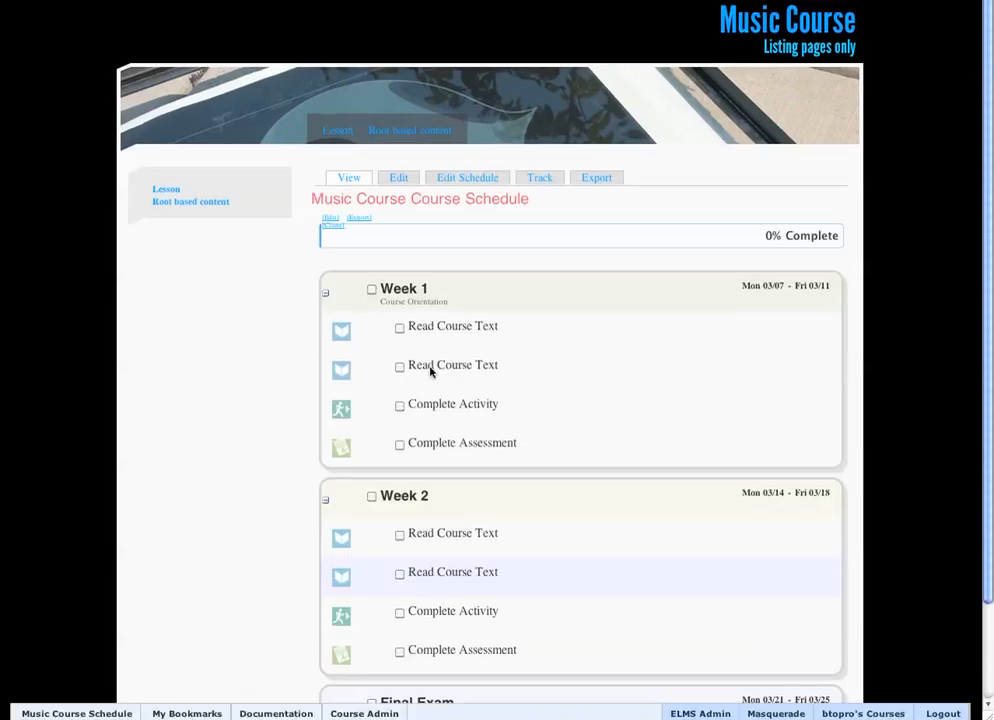
{"action": "mouse_move", "coordinate": [335, 133]}
{"action": "left_click", "coordinate": [362, 714]}
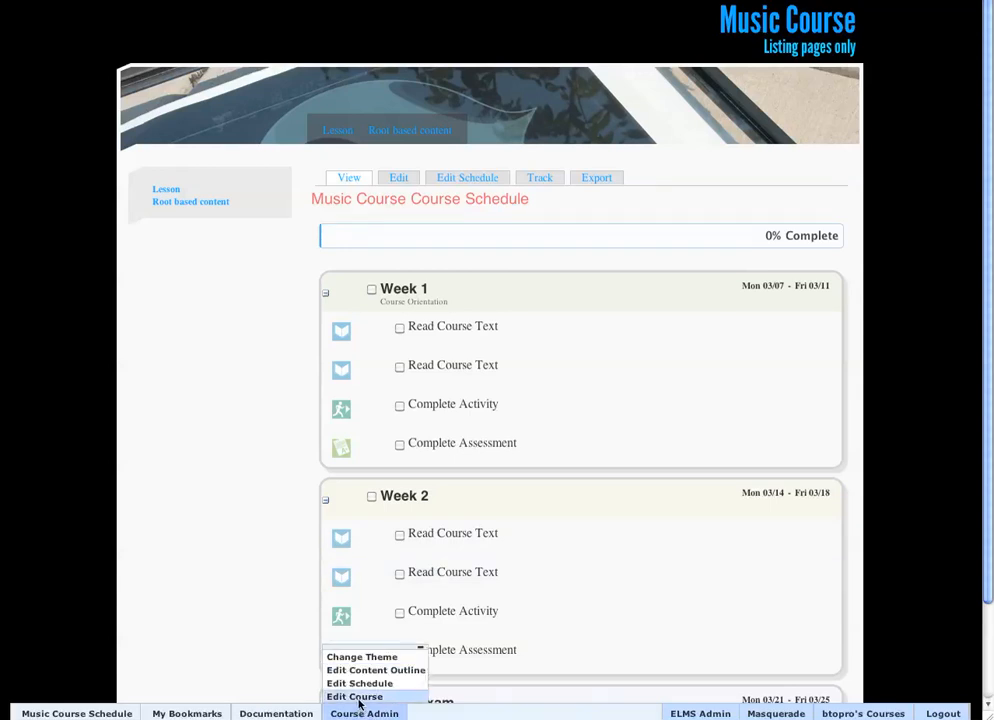
{"action": "left_click", "coordinate": [367, 659]}
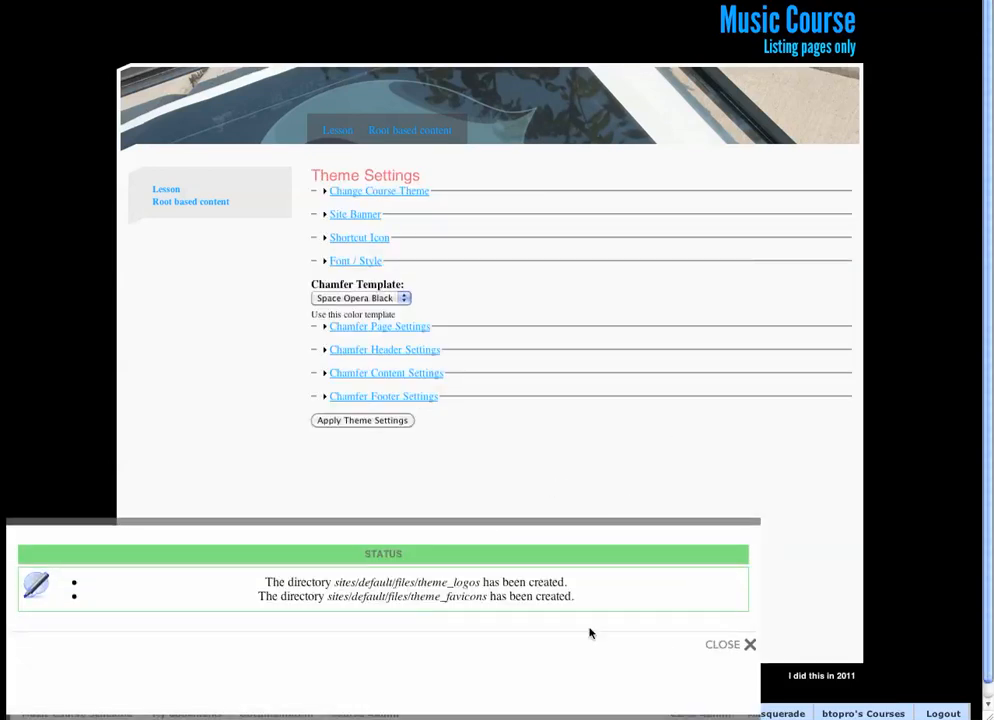
{"action": "left_click", "coordinate": [720, 645]}
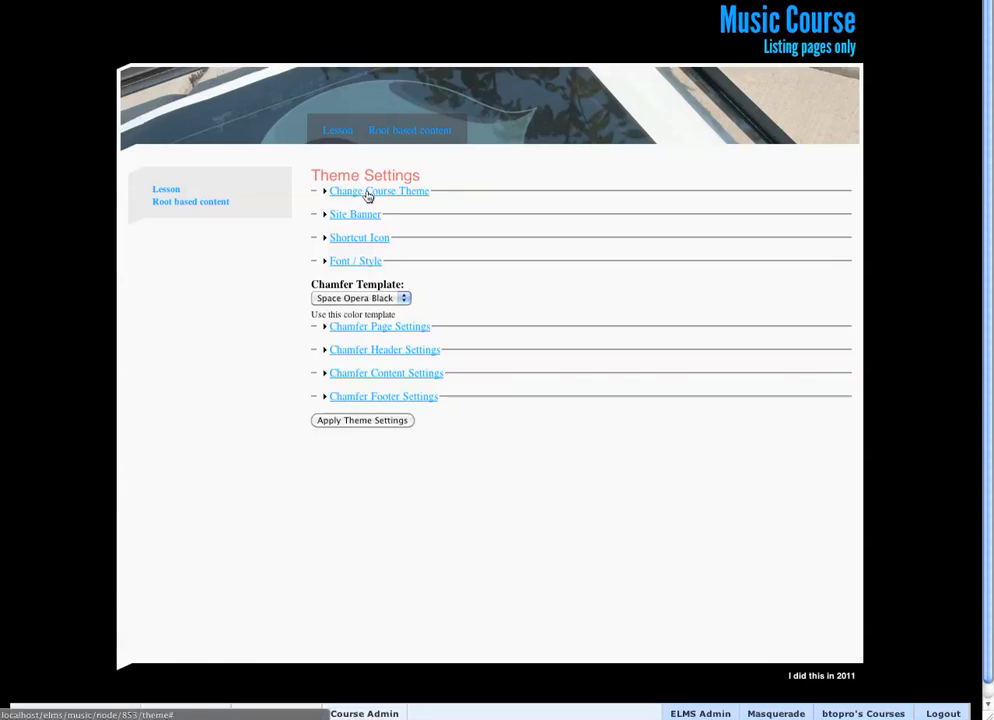
- Look over the available course themes and collapse the list without changing the selection
{"action": "left_click", "coordinate": [418, 194]}
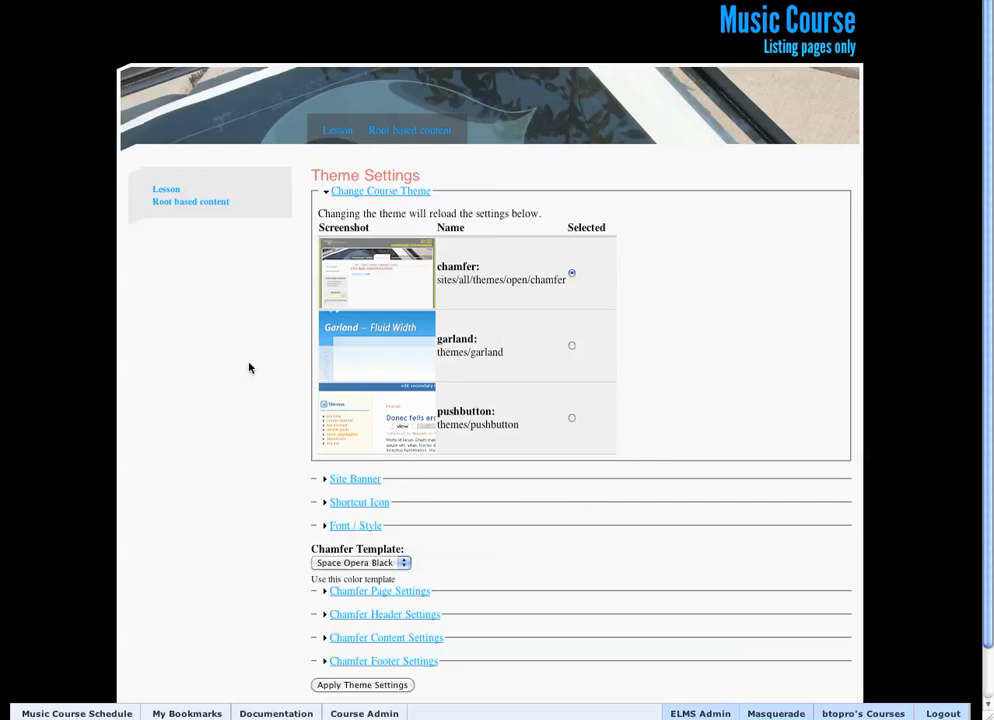
{"action": "scroll", "coordinate": [255, 341], "scroll_direction": "down", "scroll_amount": 3}
{"action": "scroll", "coordinate": [254, 341], "scroll_direction": "up", "scroll_amount": 2}
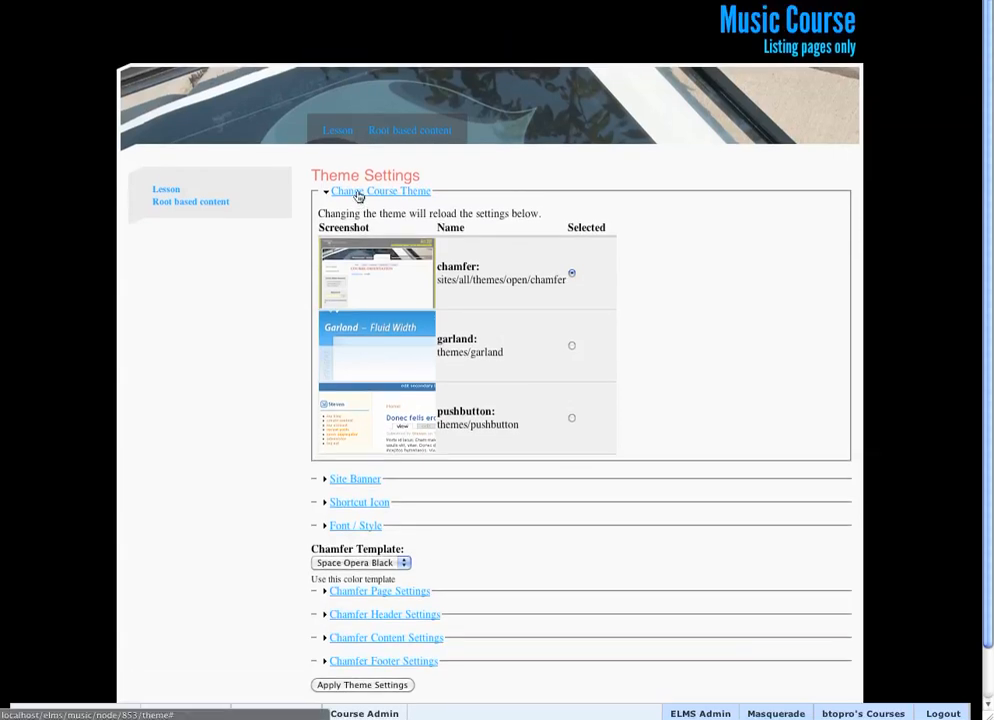
{"action": "left_click", "coordinate": [360, 191]}
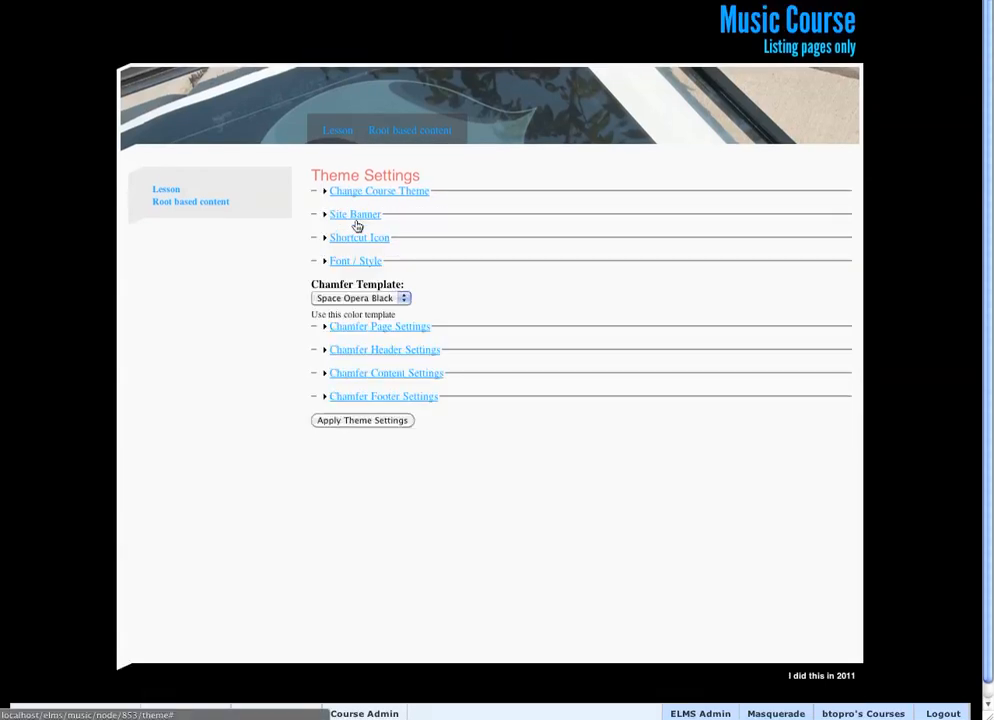
- Set the Chamfer template to Formal Green, apply the theme settings and dismiss the status notice
{"action": "left_click", "coordinate": [392, 299]}
{"action": "left_click", "coordinate": [382, 285]}
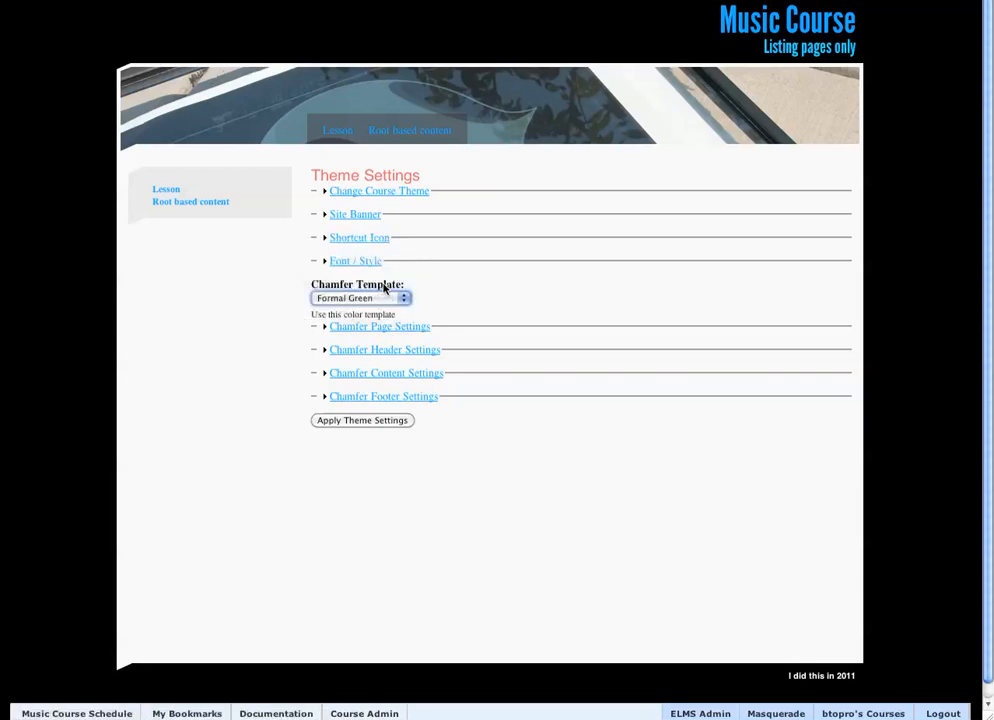
{"action": "left_click", "coordinate": [369, 421]}
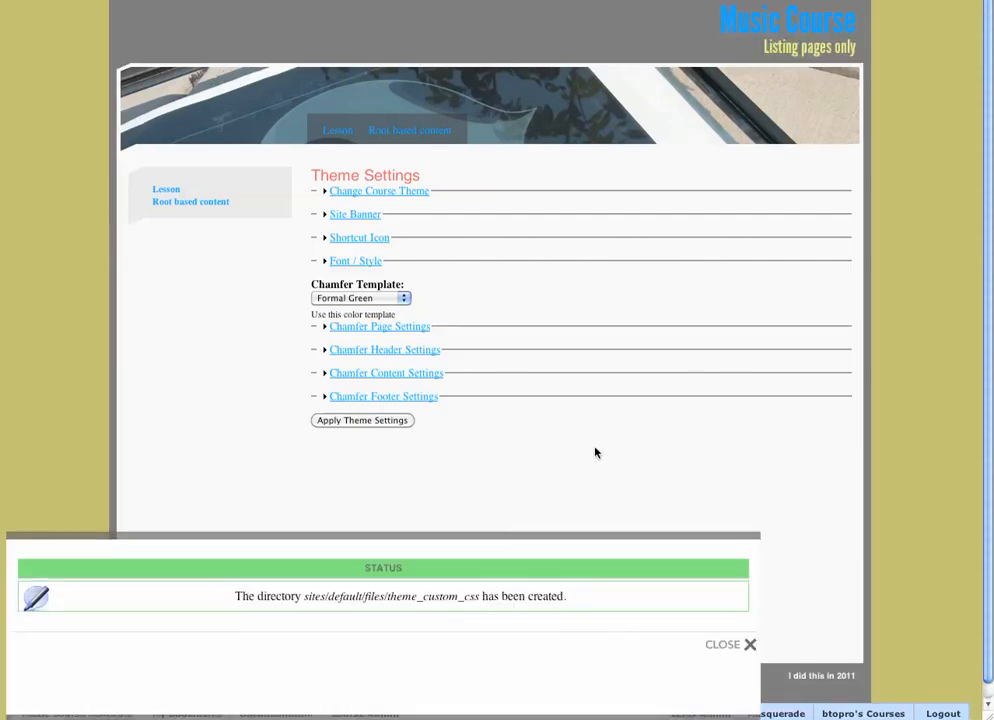
{"action": "left_click", "coordinate": [733, 641]}
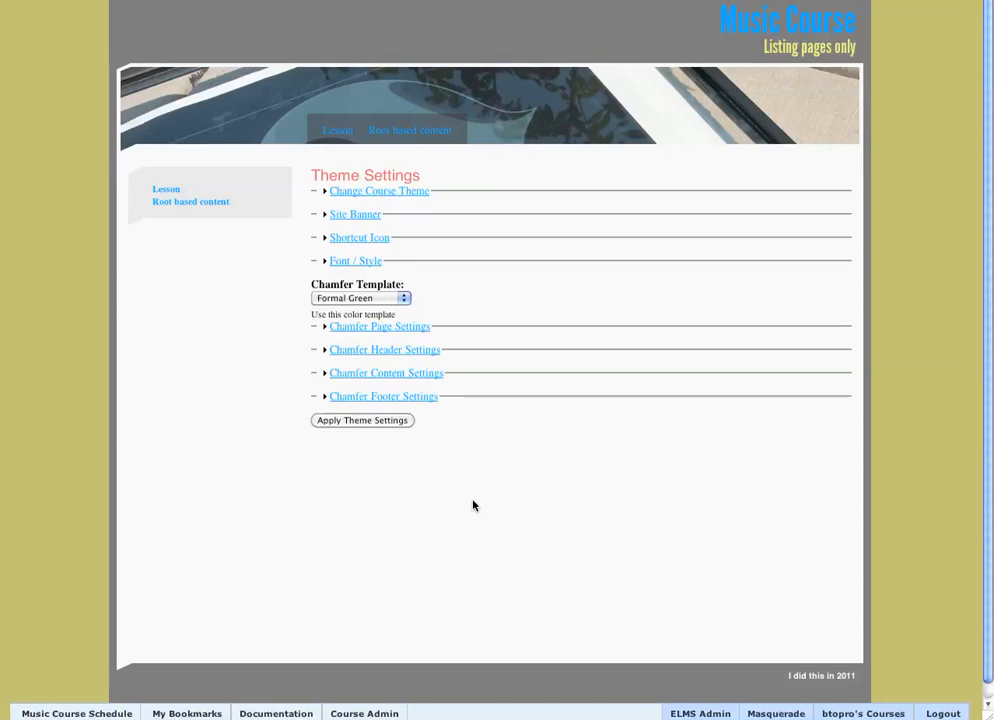
- Set the site title colour to bright yellow (#fffb0a) in the Chamfer header settings and collapse that section
{"action": "left_click", "coordinate": [352, 297]}
{"action": "left_click", "coordinate": [399, 351]}
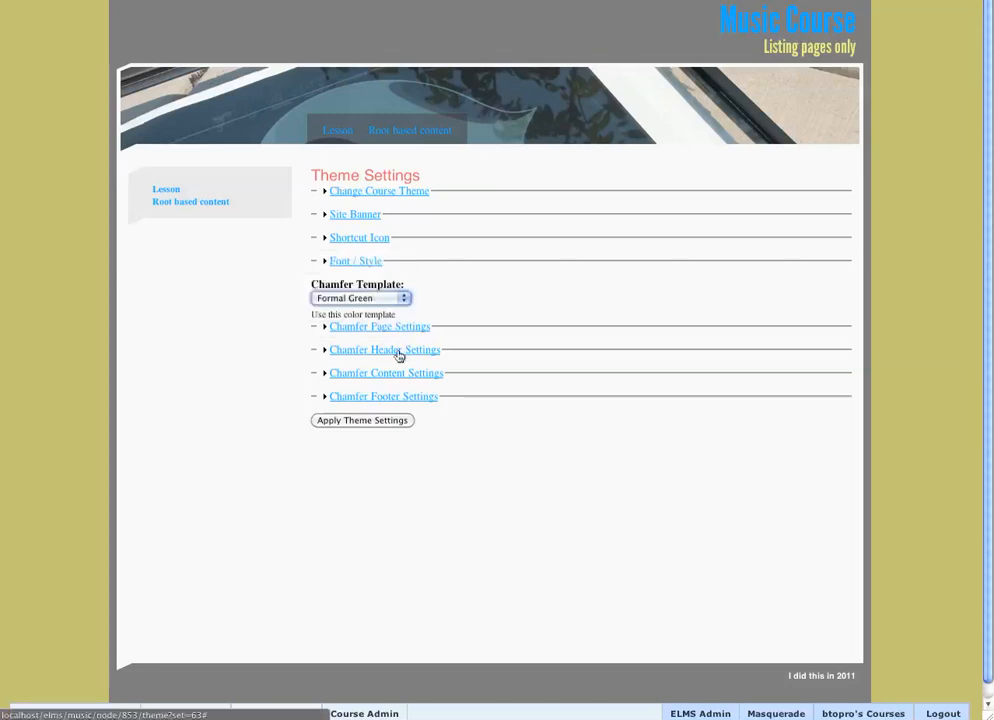
{"action": "left_click", "coordinate": [399, 351]}
{"action": "left_click", "coordinate": [340, 495]}
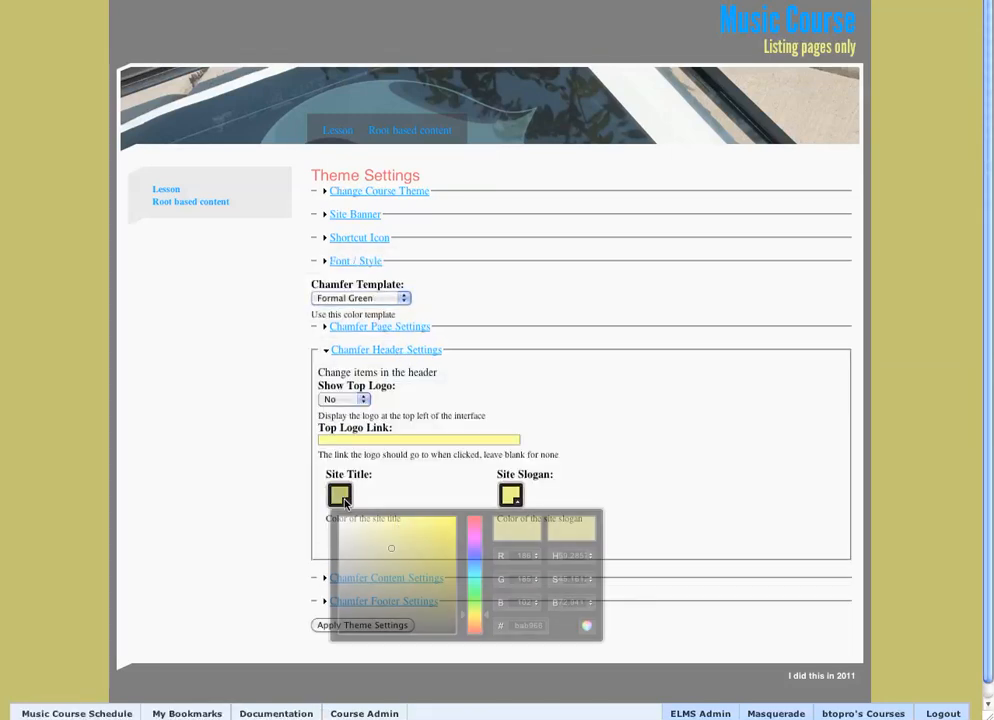
{"action": "left_click_drag", "start_coordinate": [430, 557], "coordinate": [448, 529]}
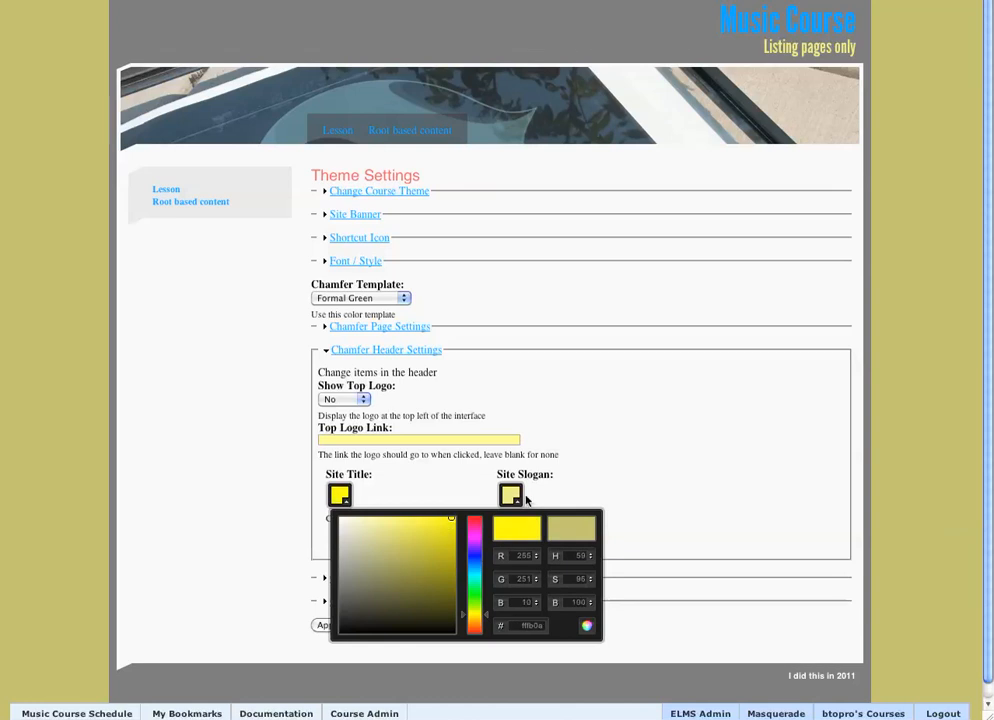
{"action": "left_click", "coordinate": [630, 448]}
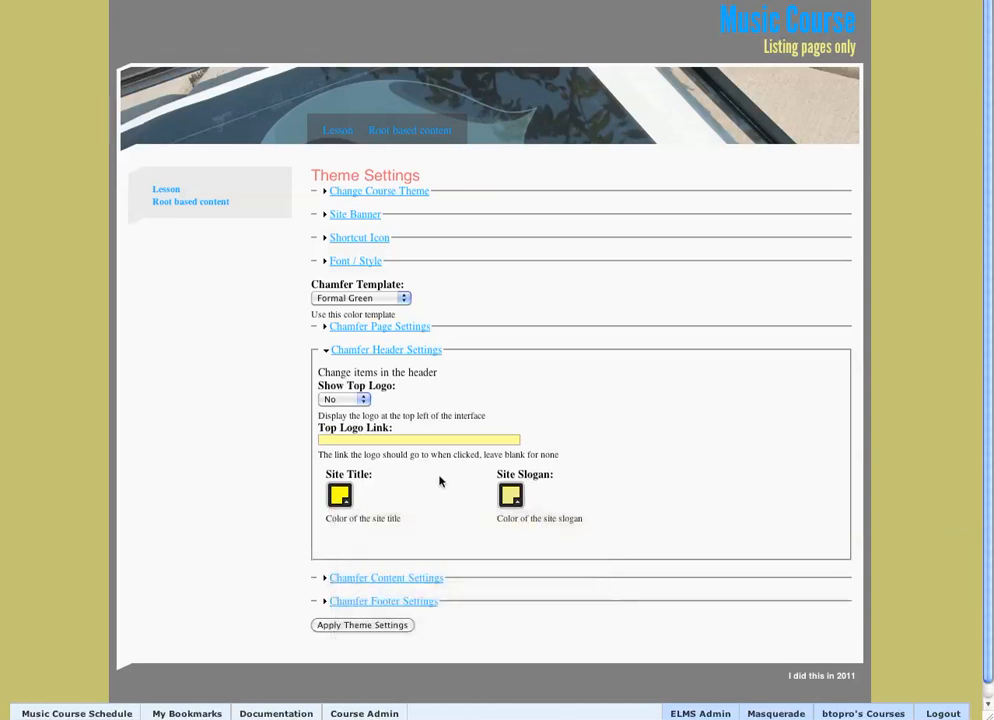
{"action": "left_click", "coordinate": [344, 351]}
- Look over the Chamfer template list and the font and CSS source options under Font / Style, then collapse that section
{"action": "left_click", "coordinate": [368, 298]}
{"action": "left_click", "coordinate": [370, 298]}
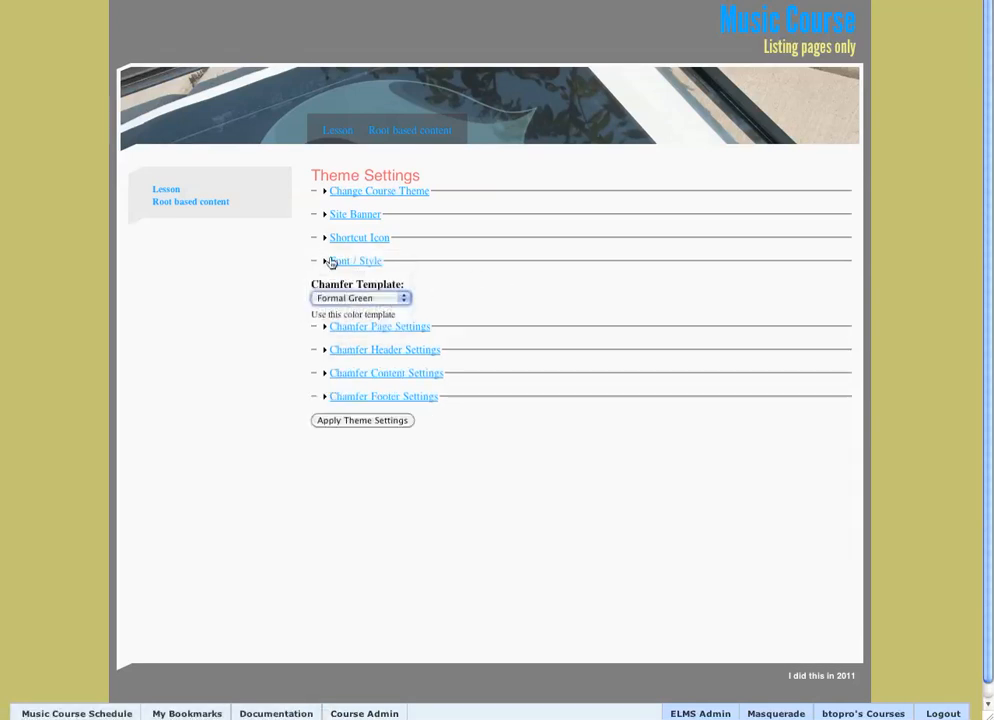
{"action": "left_click", "coordinate": [341, 263]}
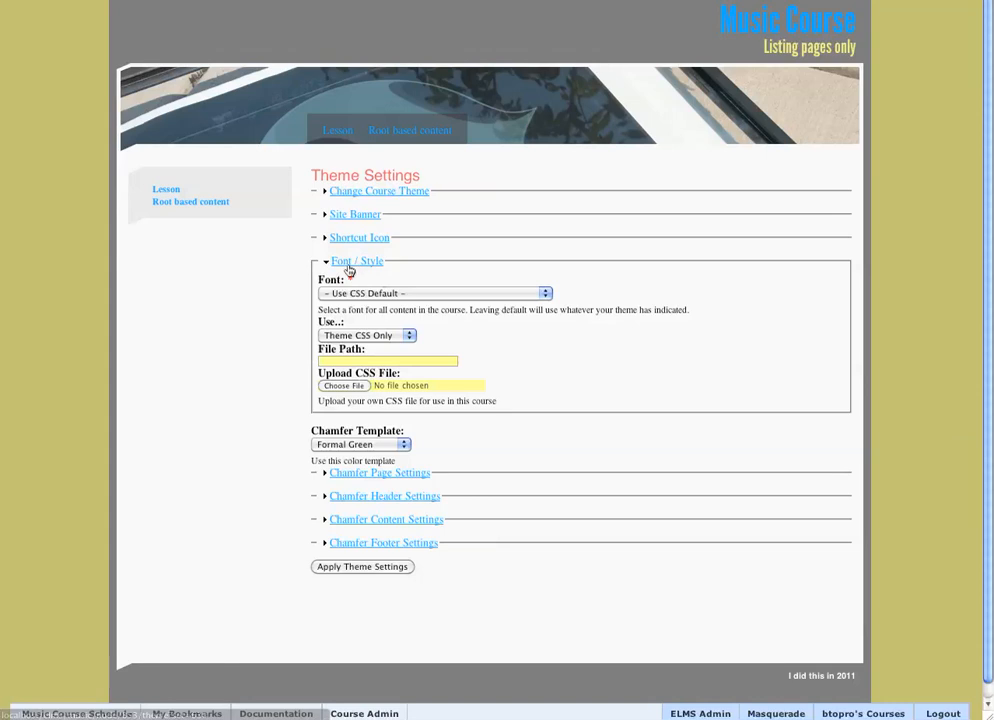
{"action": "left_click", "coordinate": [454, 295]}
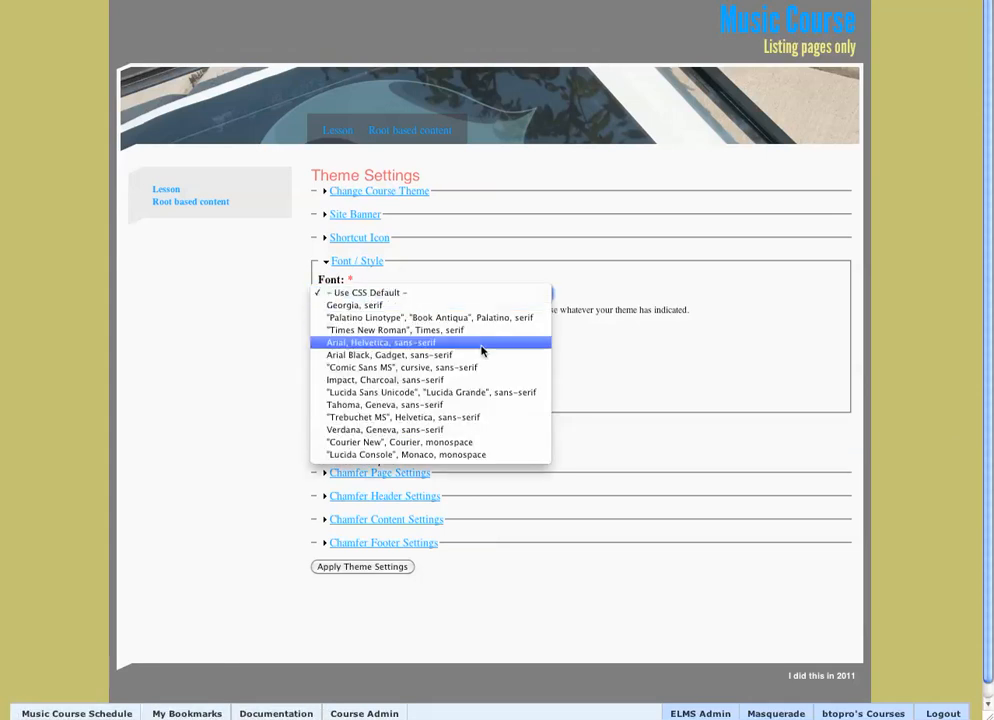
{"action": "left_click", "coordinate": [613, 315]}
{"action": "left_click", "coordinate": [407, 337]}
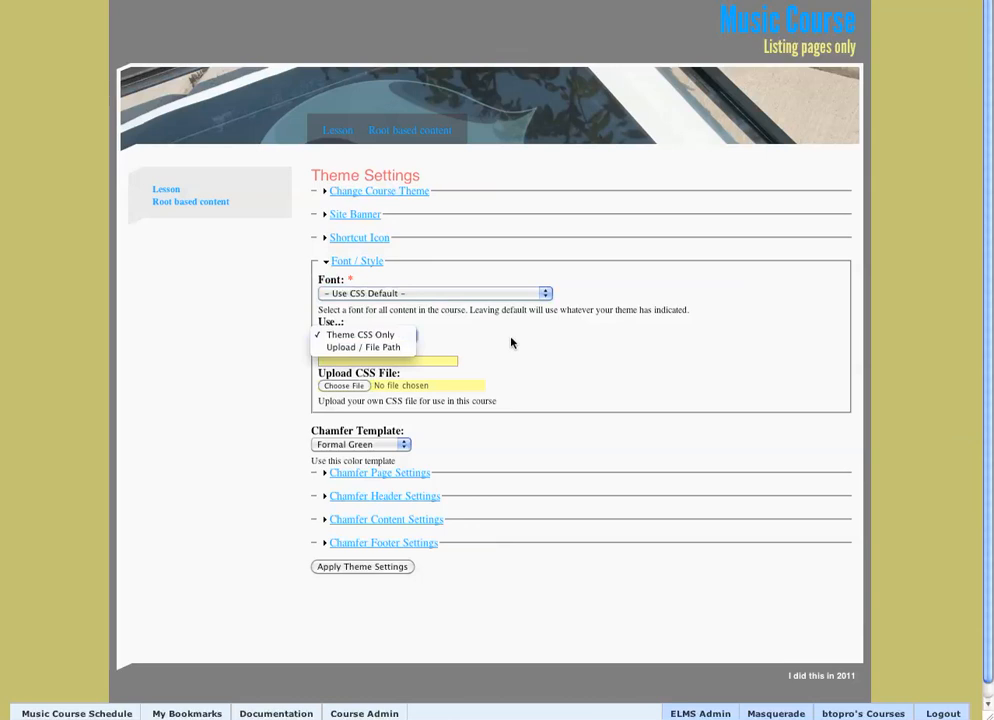
{"action": "left_click", "coordinate": [405, 338]}
{"action": "left_click", "coordinate": [399, 340]}
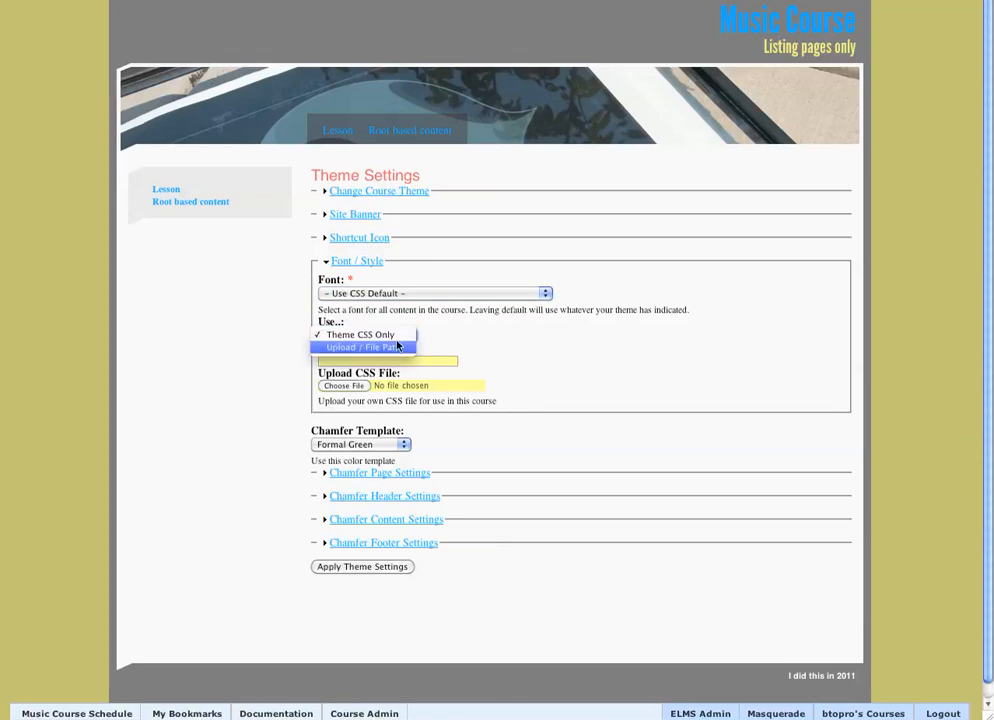
{"action": "left_click", "coordinate": [480, 328]}
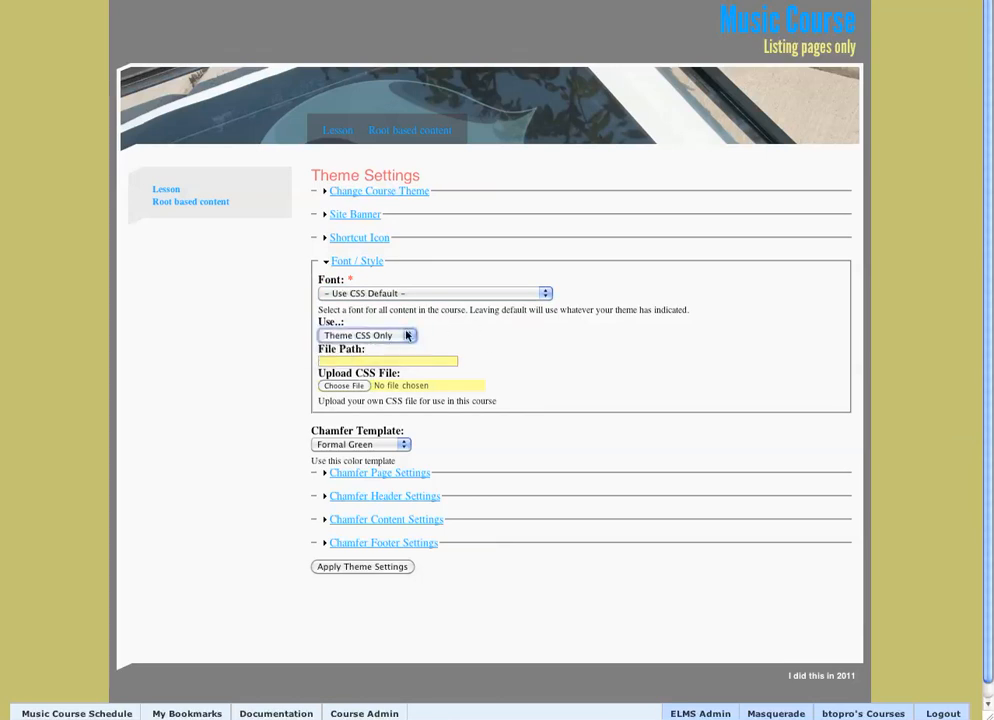
{"action": "left_click", "coordinate": [360, 337]}
{"action": "left_click", "coordinate": [378, 335]}
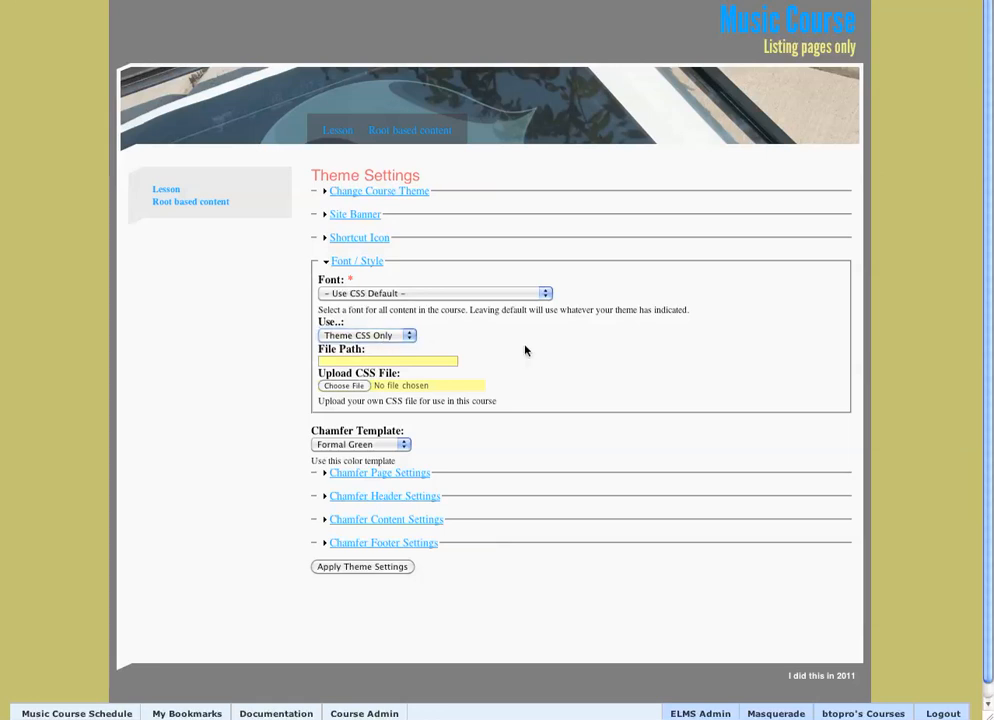
{"action": "left_click", "coordinate": [366, 257]}
- Examine the shortcut icon and site banner settings, including the banner source options and dimension note, and collapse both sections
{"action": "left_click", "coordinate": [362, 238]}
{"action": "left_click", "coordinate": [360, 215]}
{"action": "left_click", "coordinate": [370, 246]}
{"action": "left_click", "coordinate": [390, 248]}
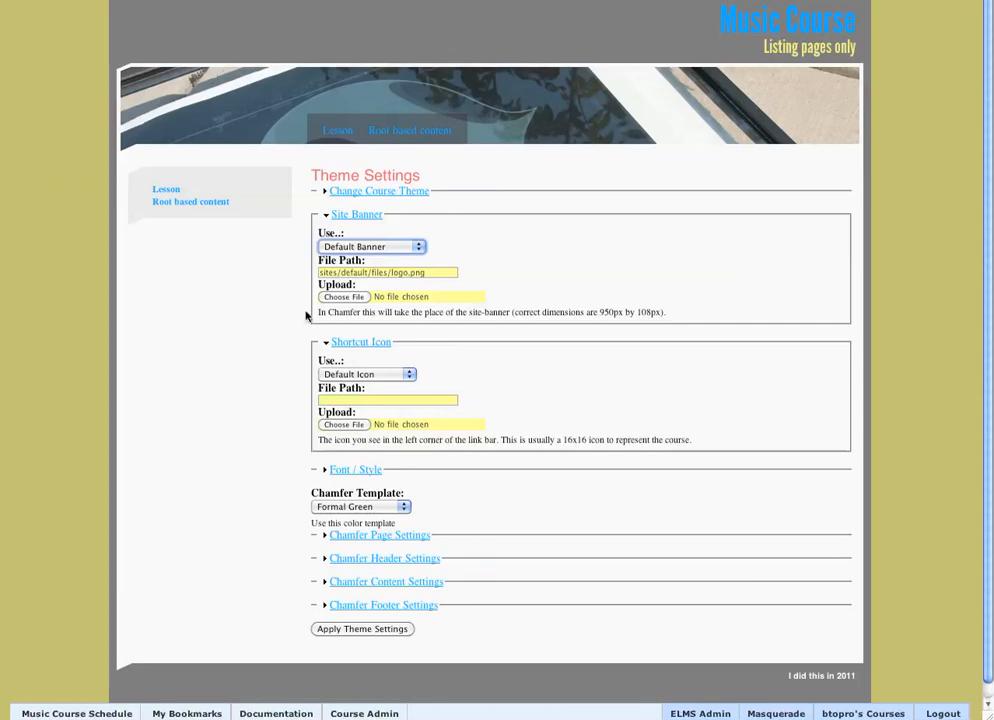
{"action": "left_click_drag", "start_coordinate": [684, 317], "coordinate": [304, 311]}
{"action": "left_click", "coordinate": [560, 311]}
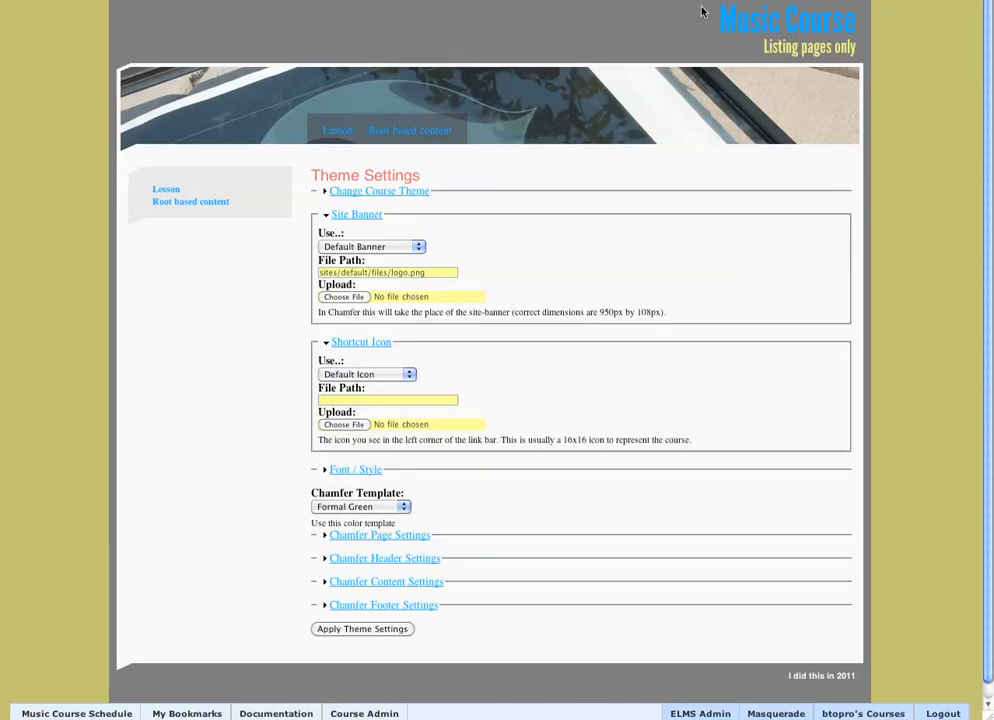
{"action": "left_click", "coordinate": [346, 215]}
{"action": "left_click", "coordinate": [346, 239]}
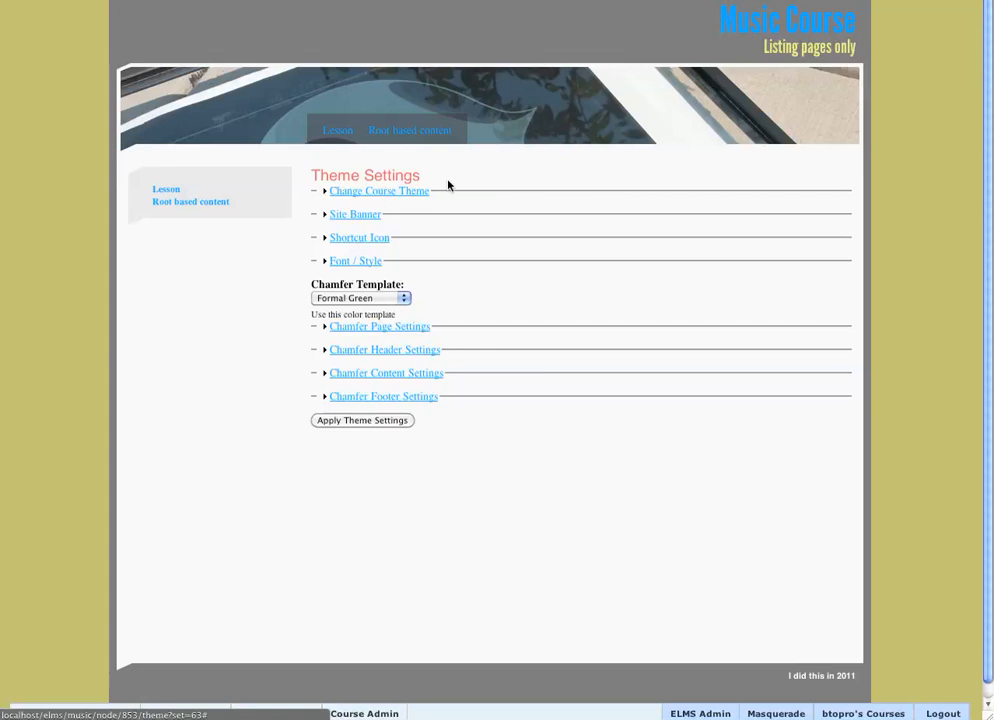
- Switch the course theme from chamfer to garland and open the Music Course's view page
{"action": "left_click", "coordinate": [373, 195]}
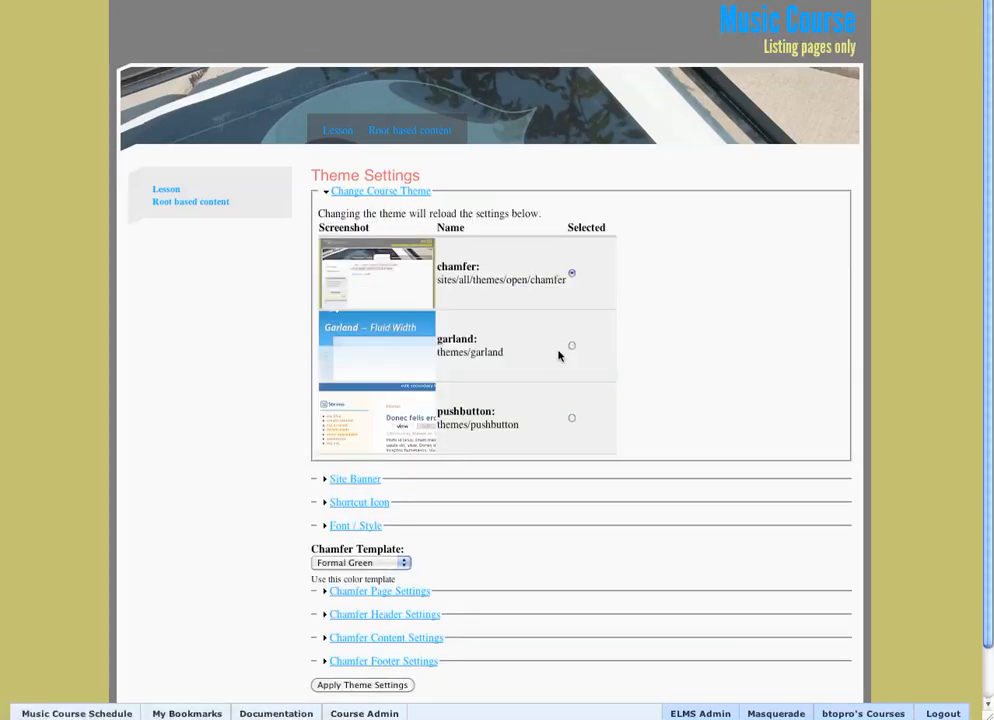
{"action": "left_click", "coordinate": [572, 346]}
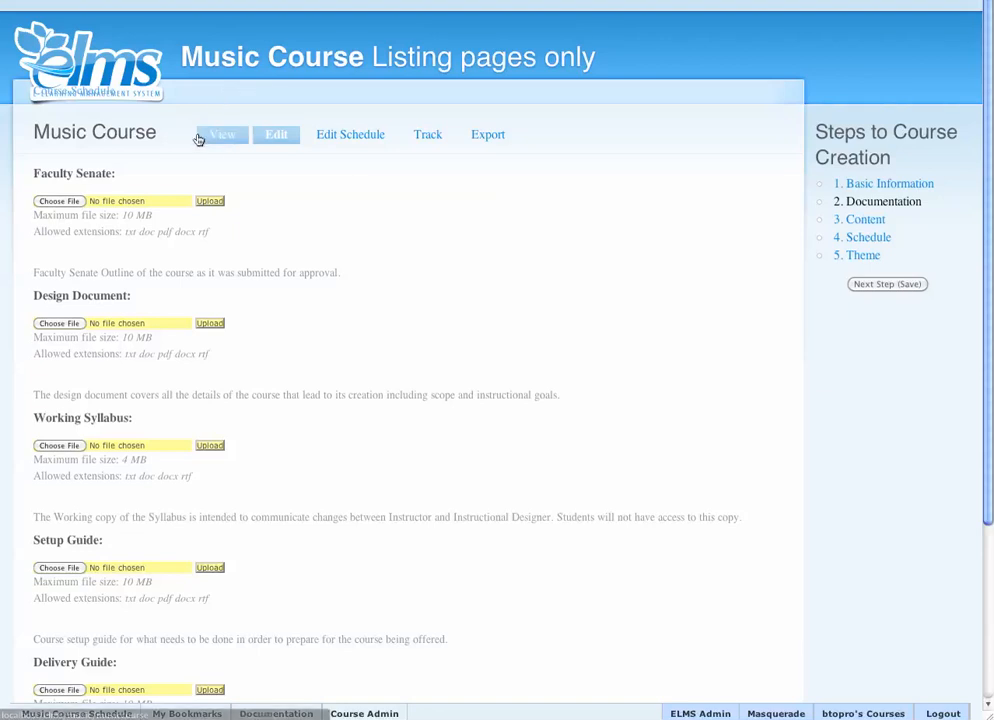
{"action": "left_click", "coordinate": [218, 136]}
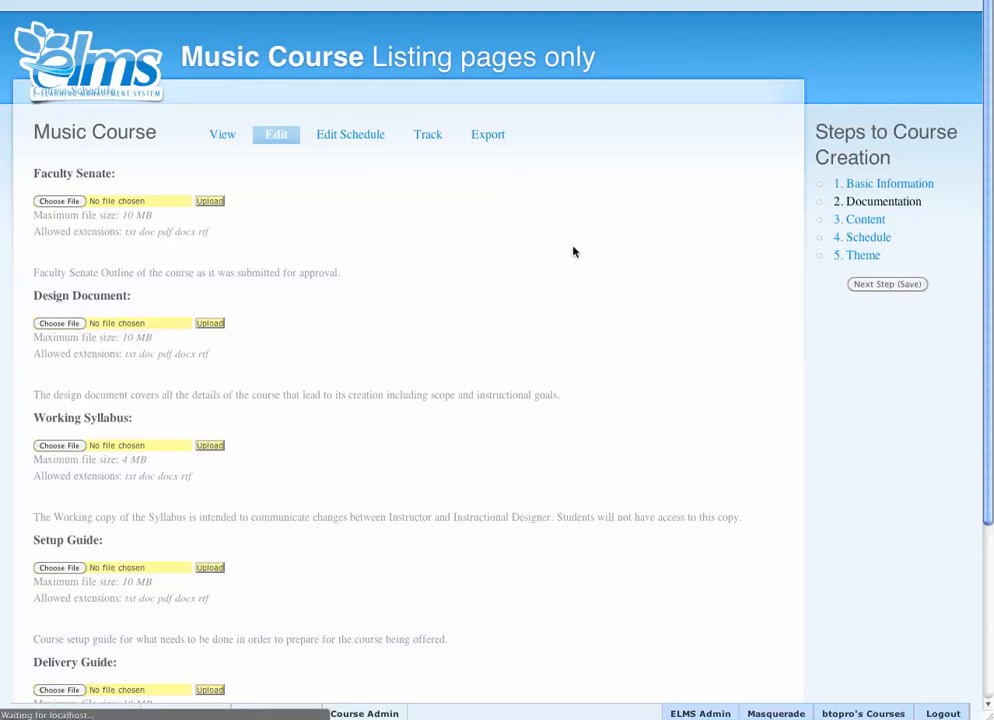